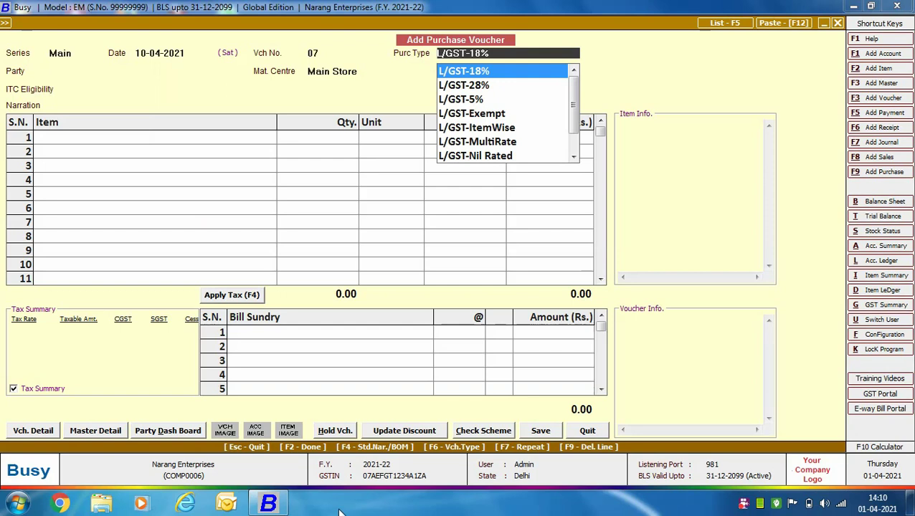
Set the purchase voucher to type L/GST-18%, party Samsung India Pvt. Ltd., material centre Main Store and ITC eligibility Input Goods/Services
key("Return")
type("sam")
key("Return")
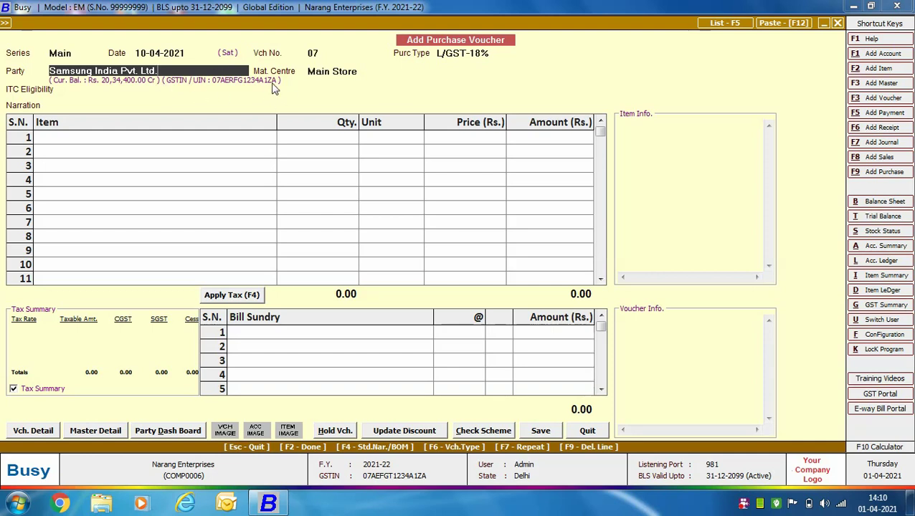
key("Return")
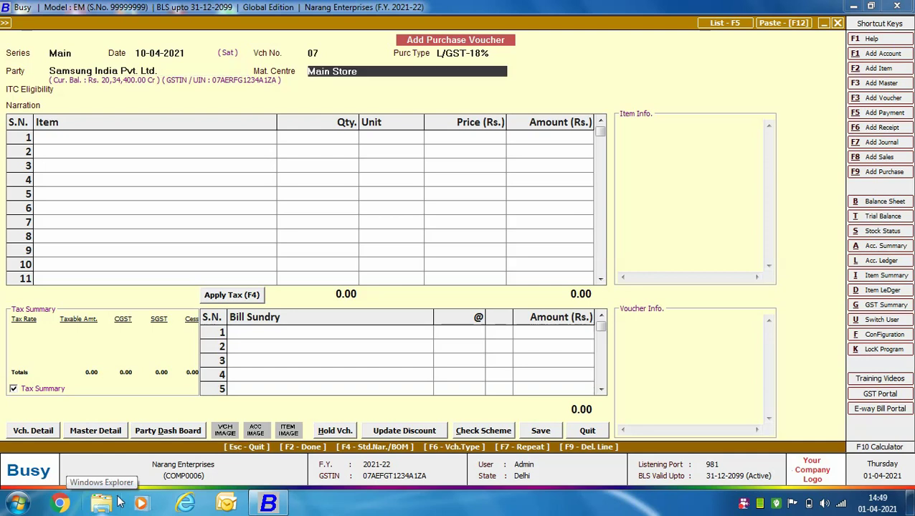
key("Return")
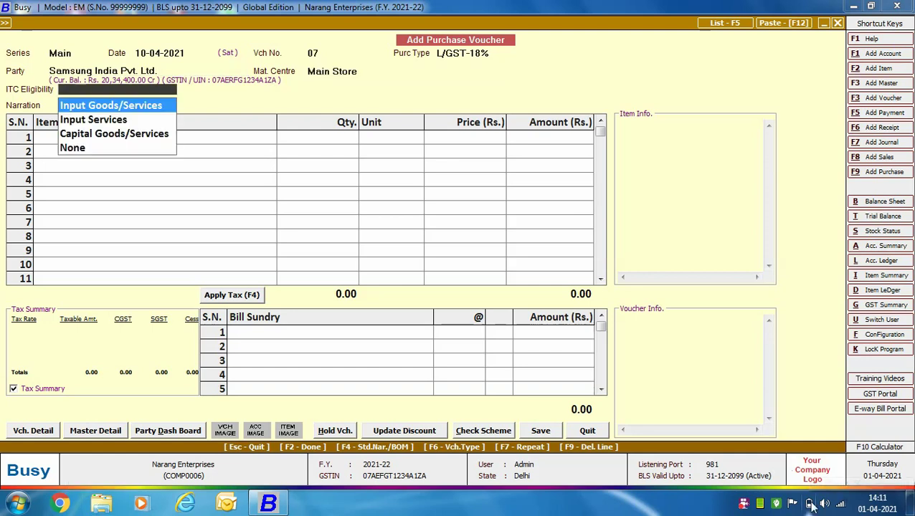
key("Return")
key("Return")
Enter the item Samsung LED 40" Inch with quantity 5 Pcs. at a price of Rs. 50,000
type("sam")
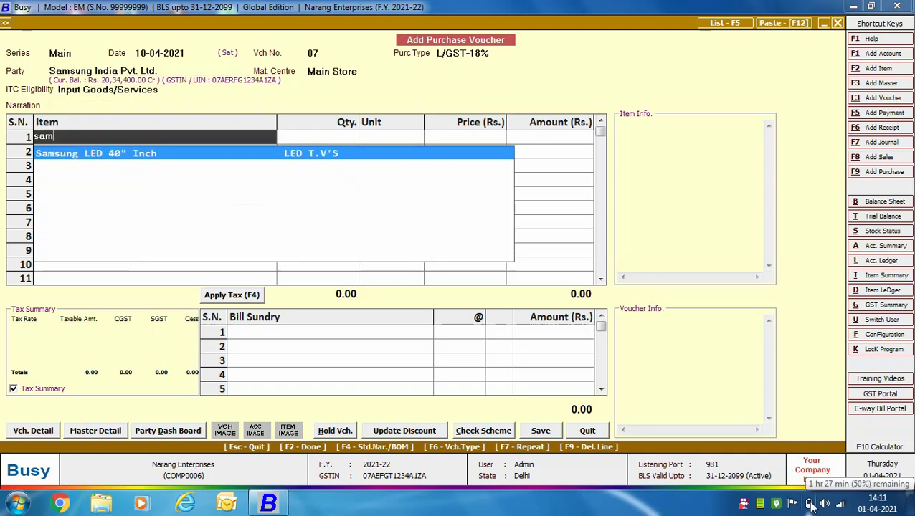
key("Return")
type("5")
key("Return")
key("Return")
type("50000")
key("Return")
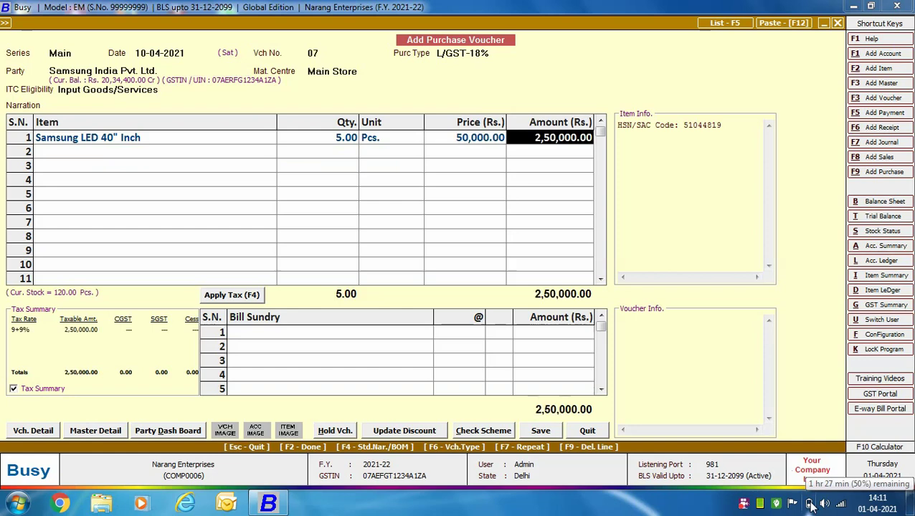
Apply the CGST and SGST tax to the voucher and save it with purchase bill number 07 dated 10-04-2021
key("Return")
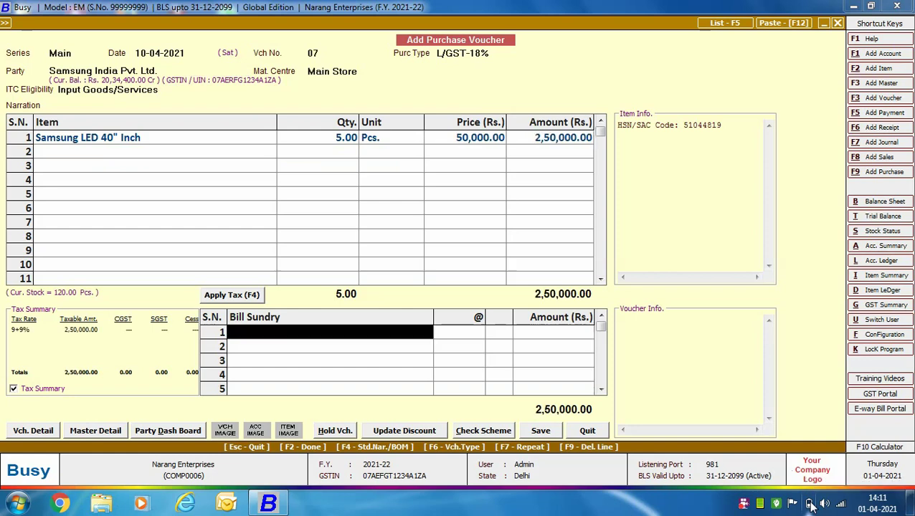
key("F4")
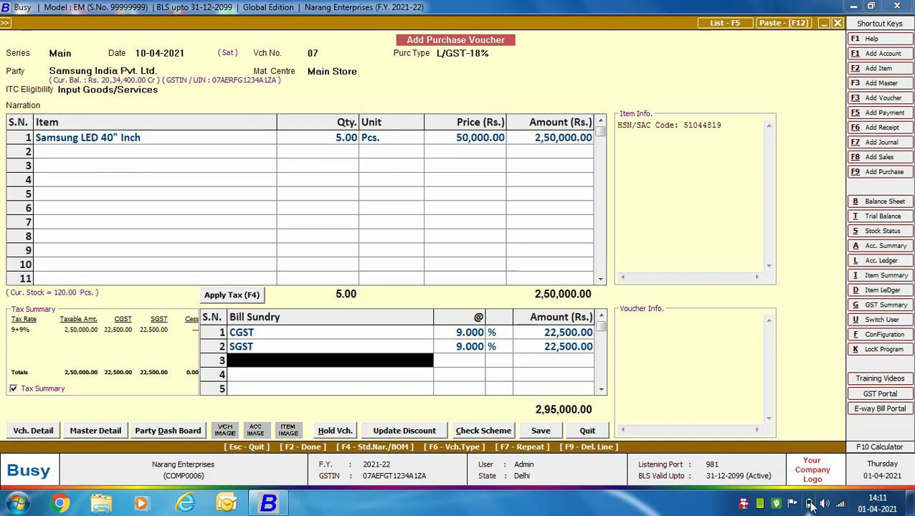
key("Return")
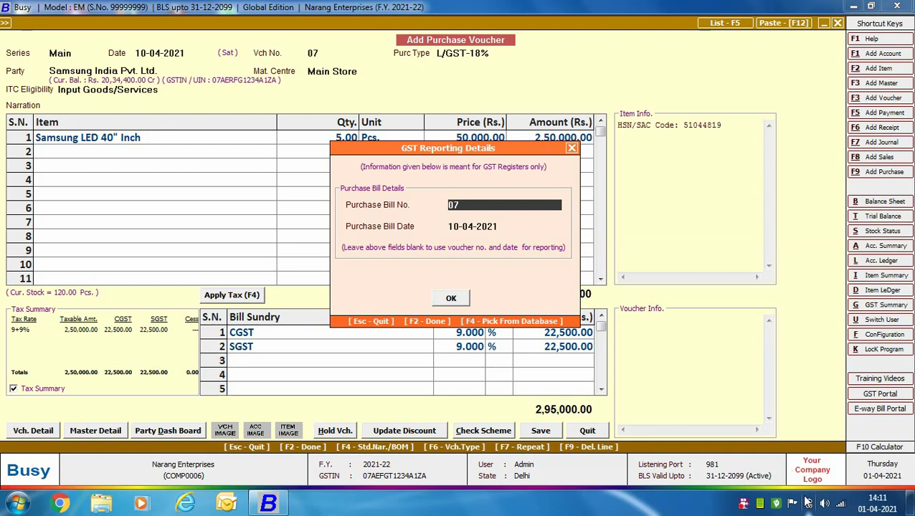
key("F2")
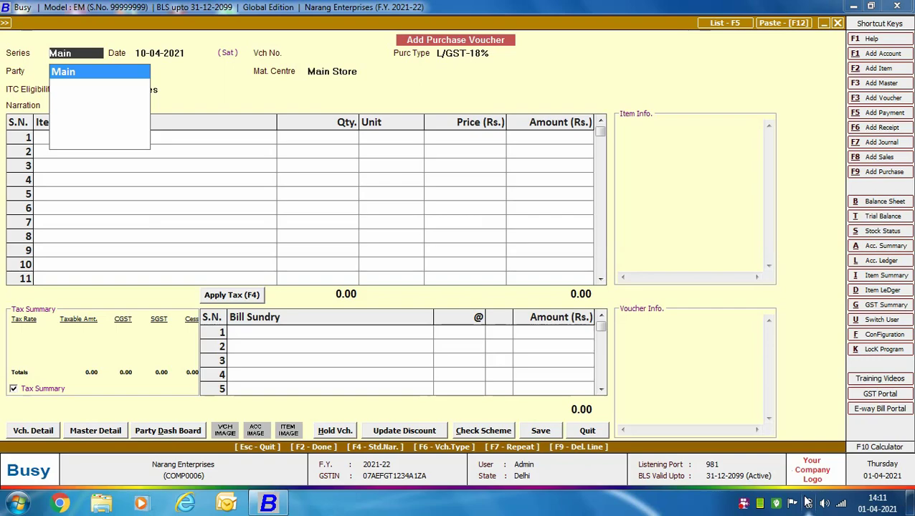
Number the new Main-series purchase voucher 08, dated 10-04-2021, and choose Composition Purchase as its type, reviewing that type's master settings
key("Return")
key("Return")
type("08")
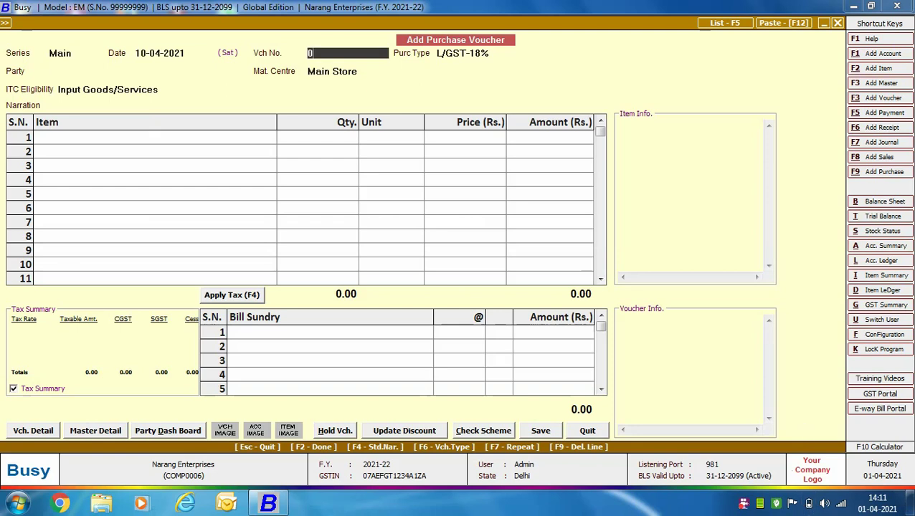
key("Return")
type("com")
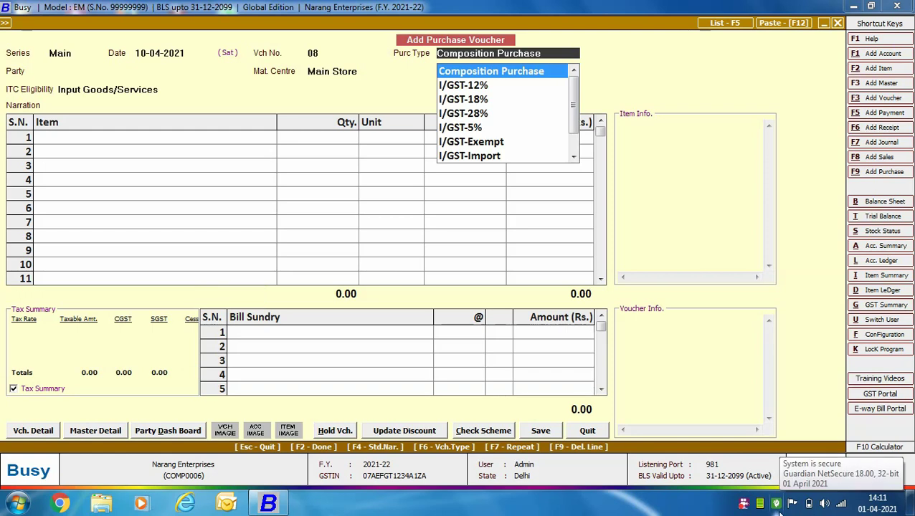
key("ctrl+Return")
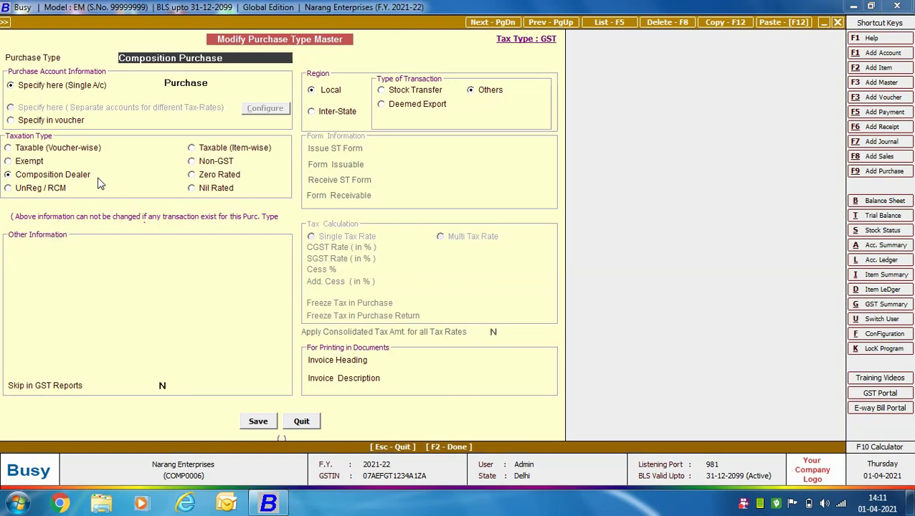
left_click(314, 420)
key("Return")
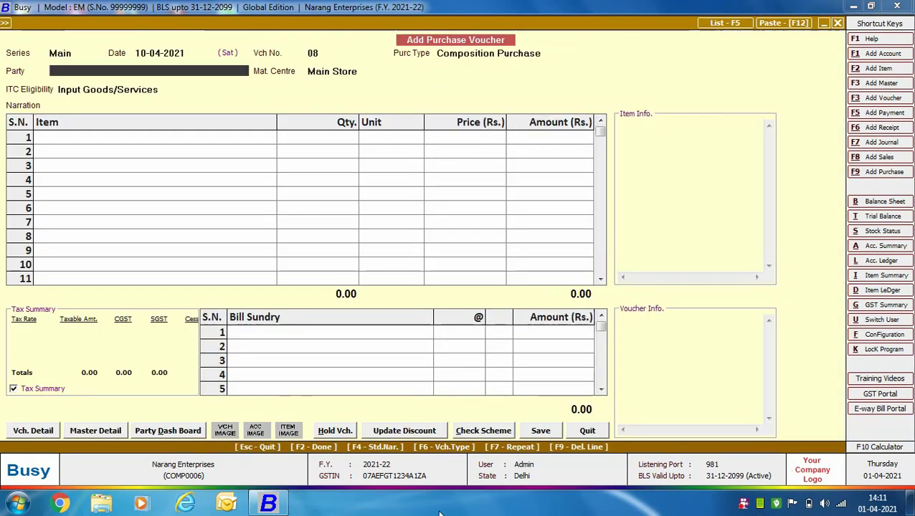
Set the party to Shyam Book Store, with material centre Main Store and ITC eligibility Input Goods/Services
type("shya")
key("Return")
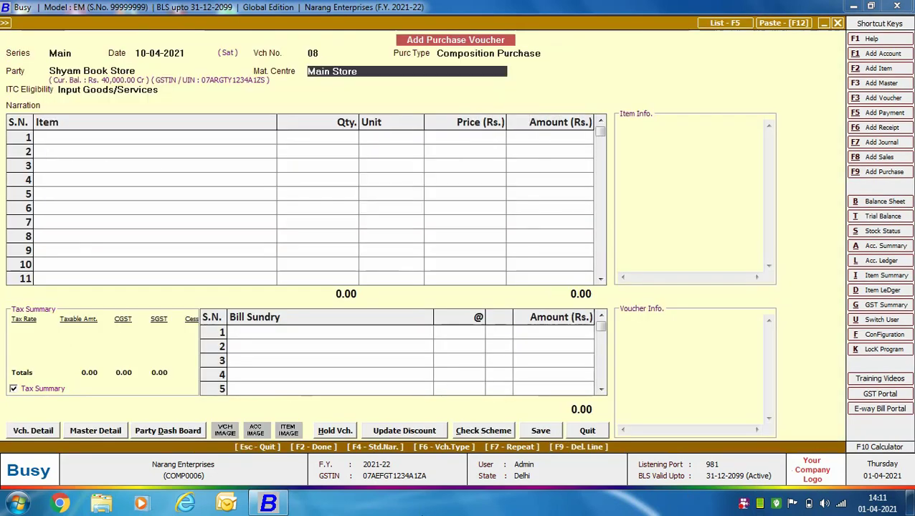
key("Return")
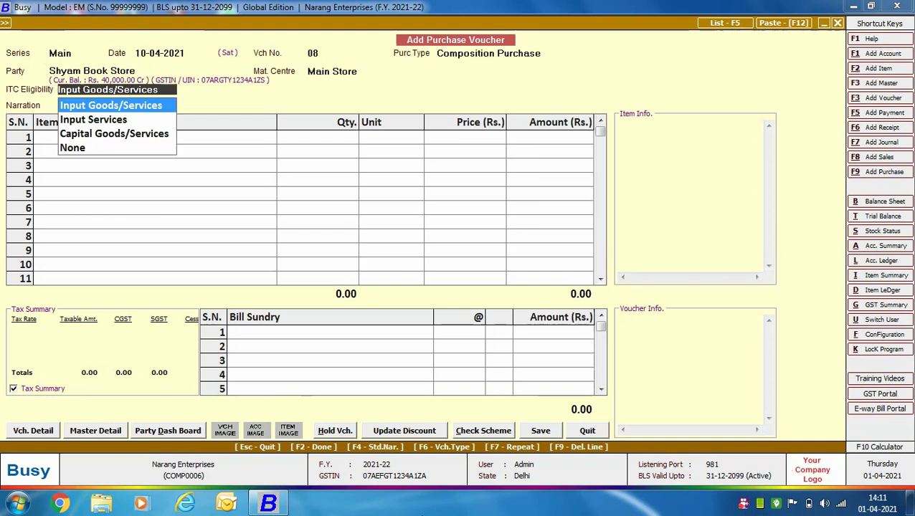
key("Return")
Enter the item Stationery with quantity 1,000 Pcs. at a price of Rs. 90
type("st")
key("Return")
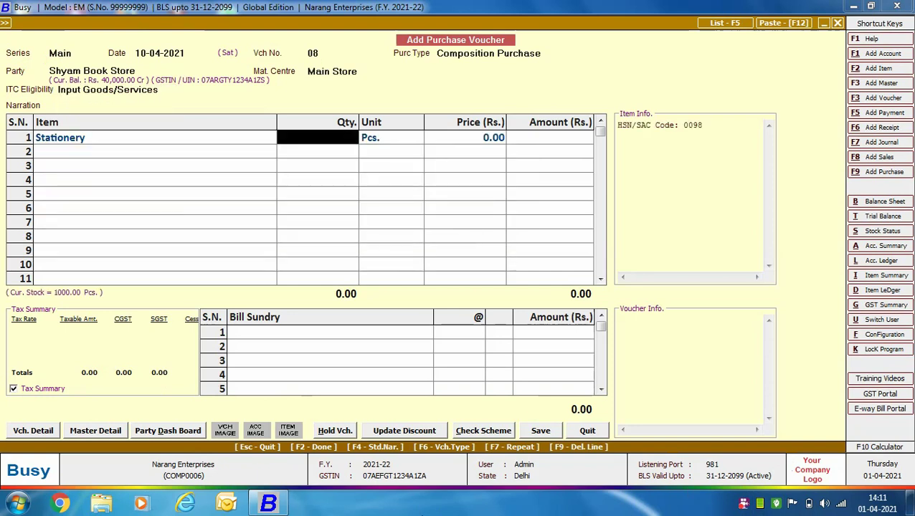
type("1000")
key("Return")
key("Return")
type("90")
key("Return")
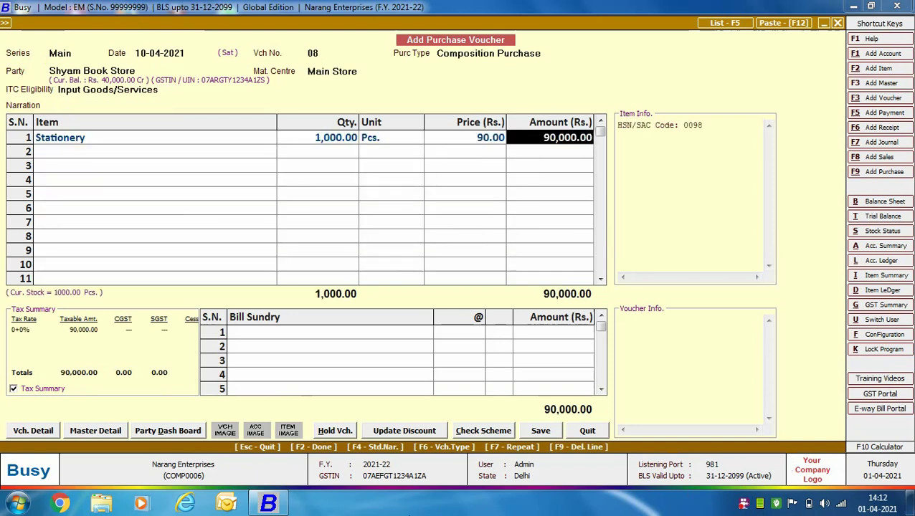
key("Return")
key("Return")
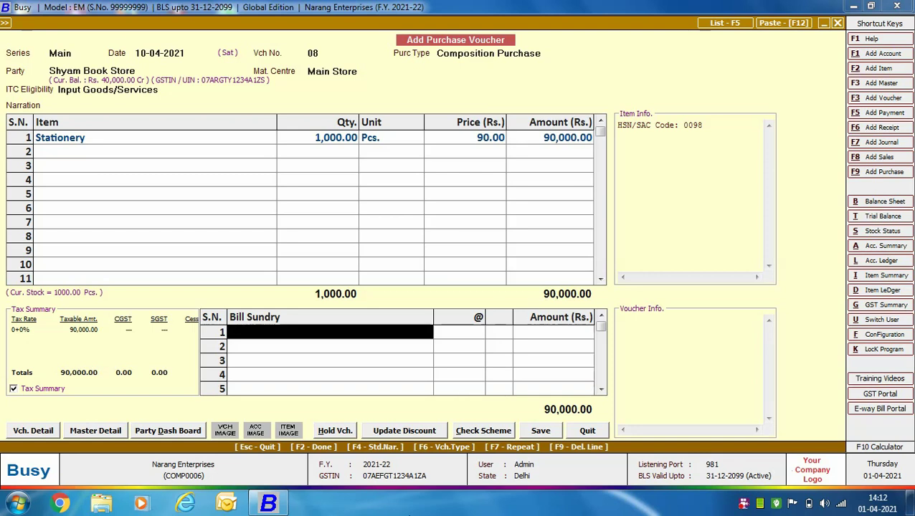
Accept purchase bill number 08 and date 10-04-2021 for GST reporting, and save the purchase voucher
key("Return")
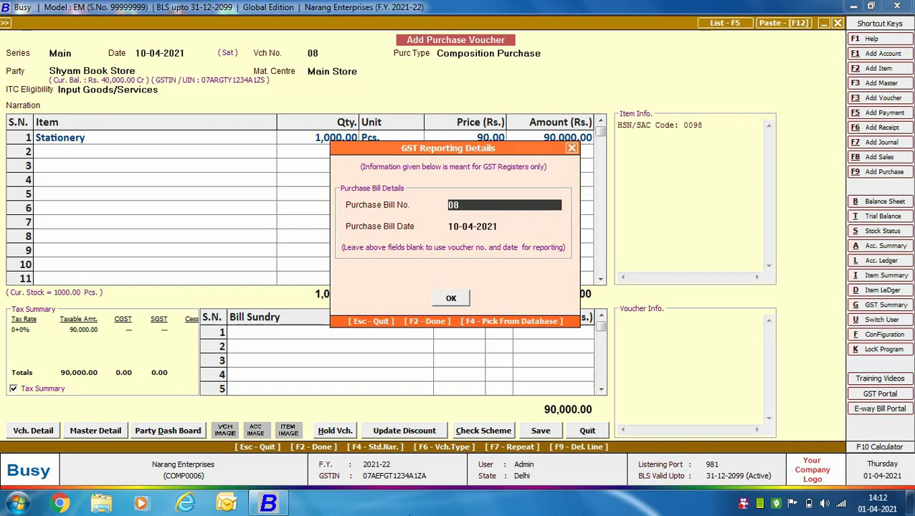
key("Return")
key("Return")
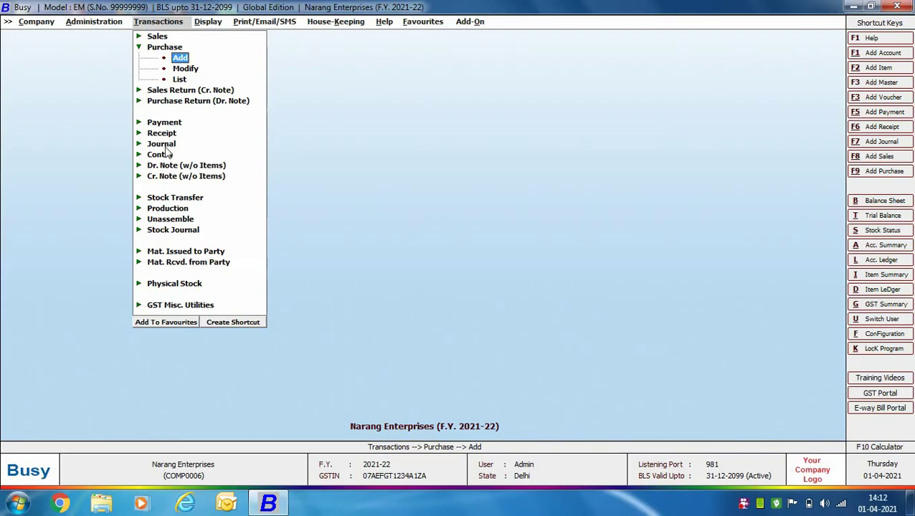
Add a payment voucher in series Main dated 10-04-2021 with GST nature Not Applicable
left_click(164, 123)
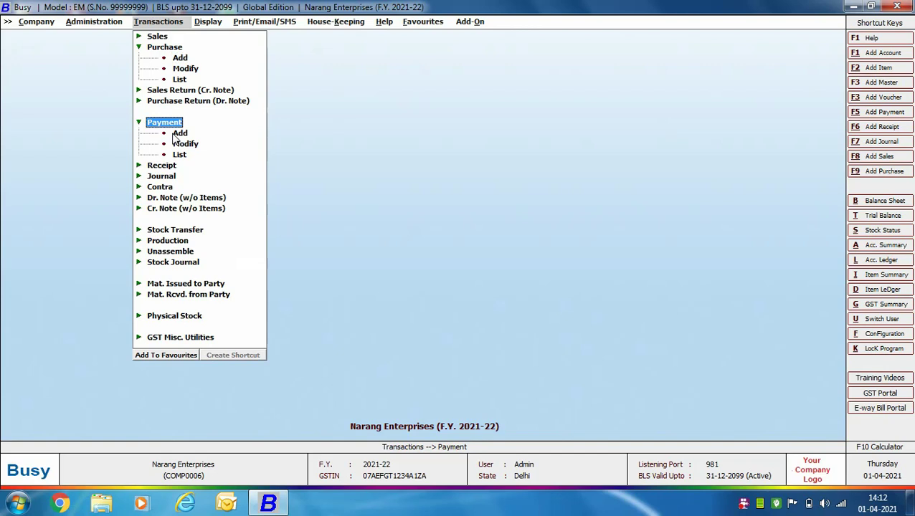
left_click(176, 134)
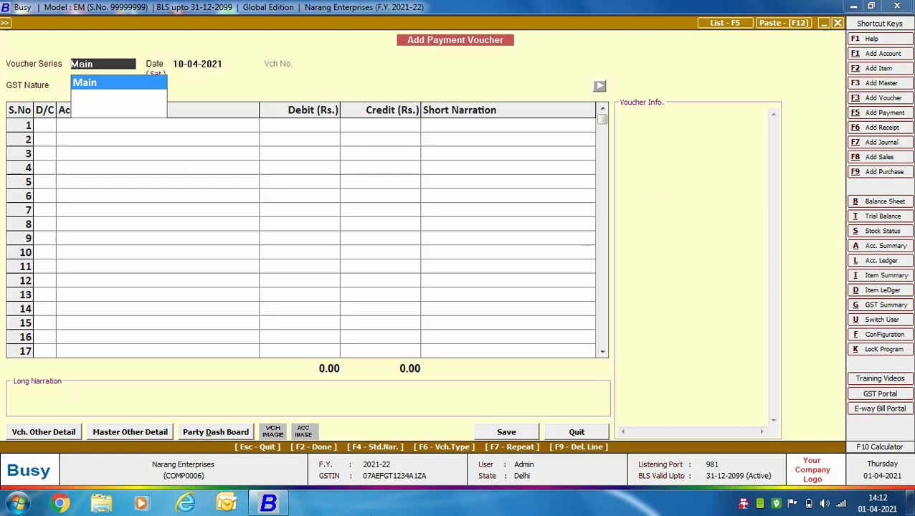
key("Return")
key("Return")
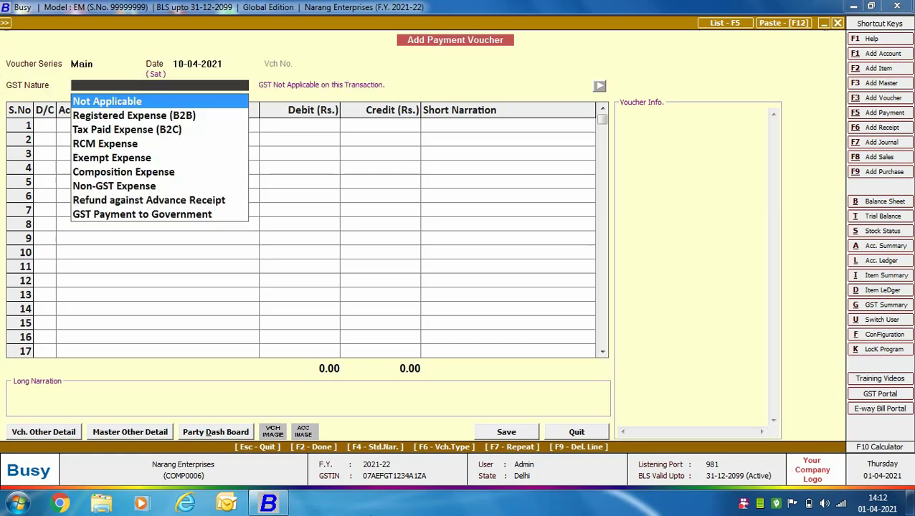
key("Return")
key("Return")
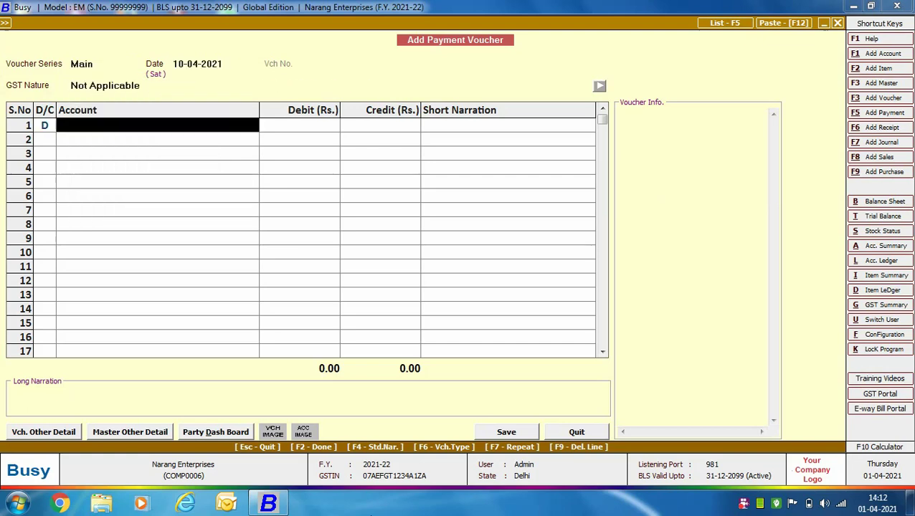
Debit the Custom Duty account with Rs. 10,000 in the payment voucher's first row
type("cu")
key("Return")
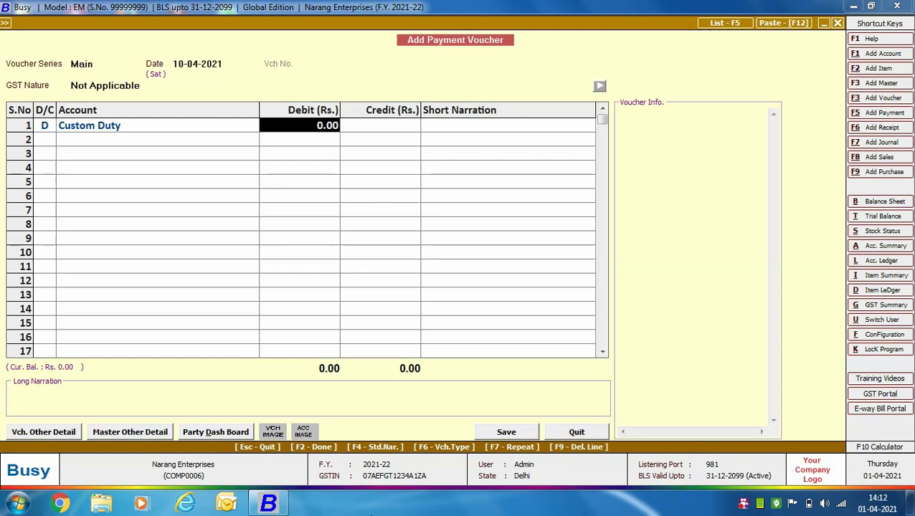
type("10,000")
key("Return")
key("Return")
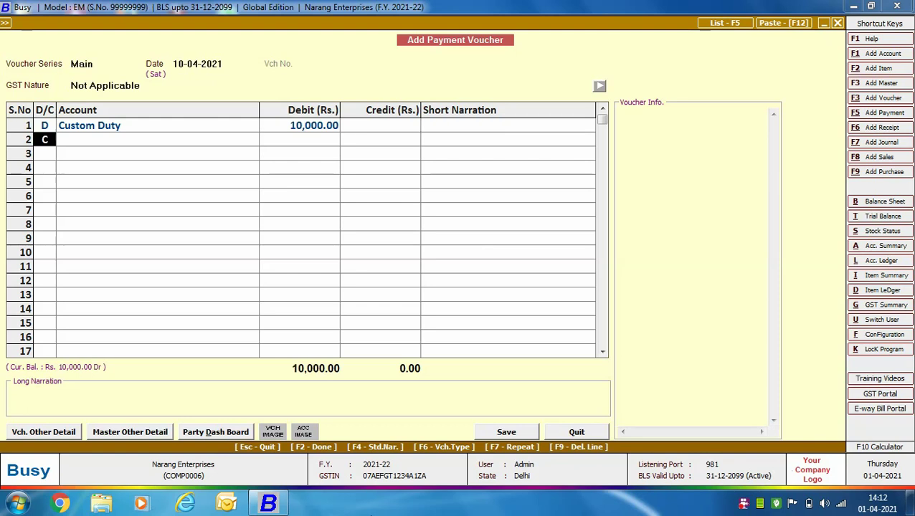
Add a second debit row for IGST Paid Against Import / SEZ with Rs. 1,46,160
key("Return")
type("igst")
key("Down")
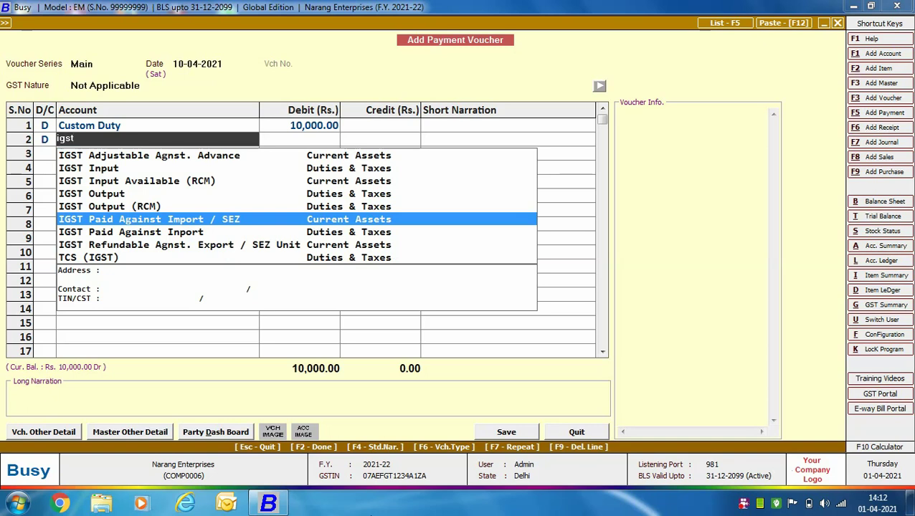
key("Return")
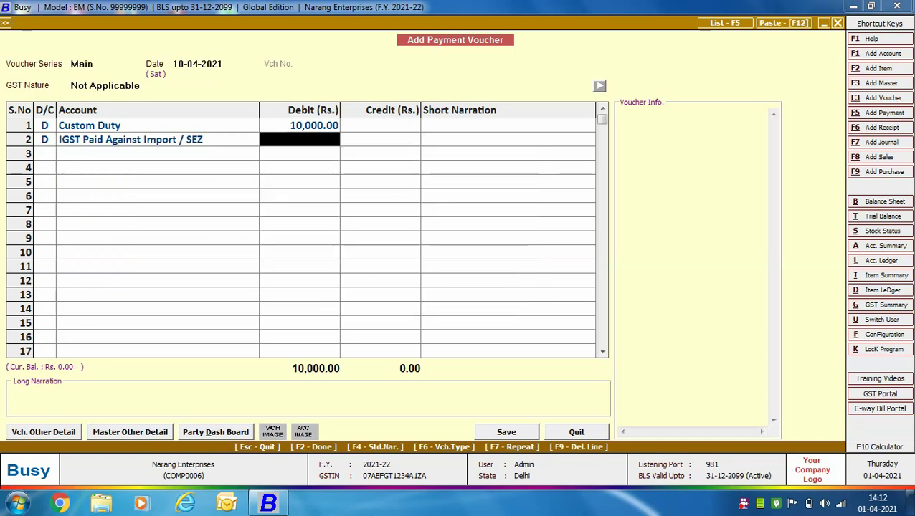
type("146160")
key("Return")
key("Return")
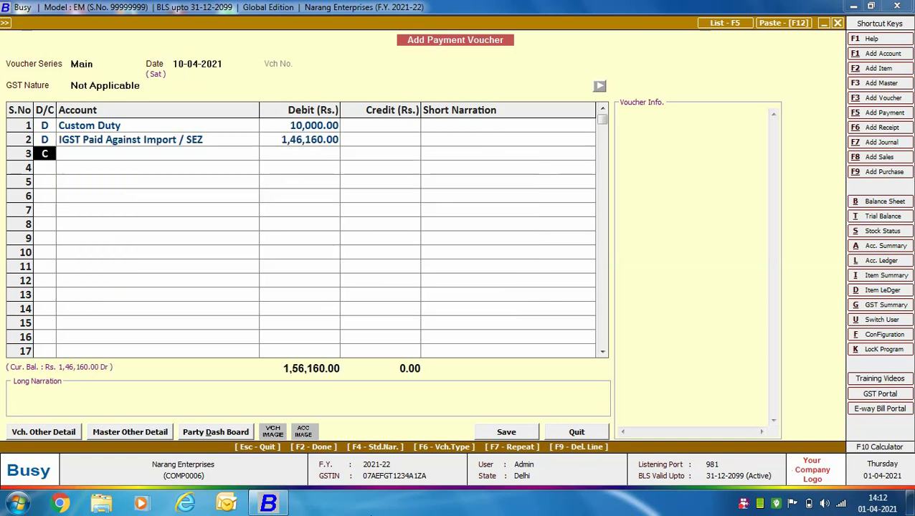
Credit HDFC Bank with Rs. 1,56,160, then save the payment voucher with no long narration and leave voucher entry
key("Return")
type("h")
key("Return")
key("Return")
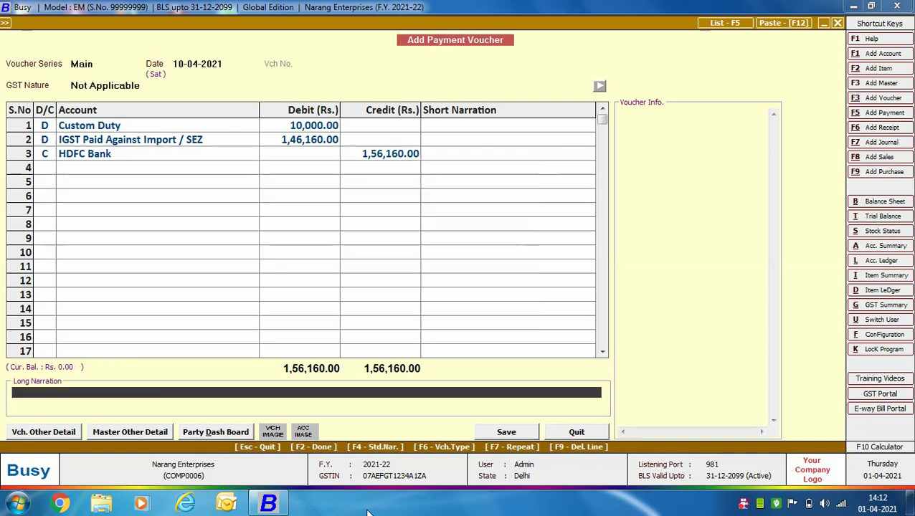
key("Return")
key("Return")
key("Escape")
key("Escape")
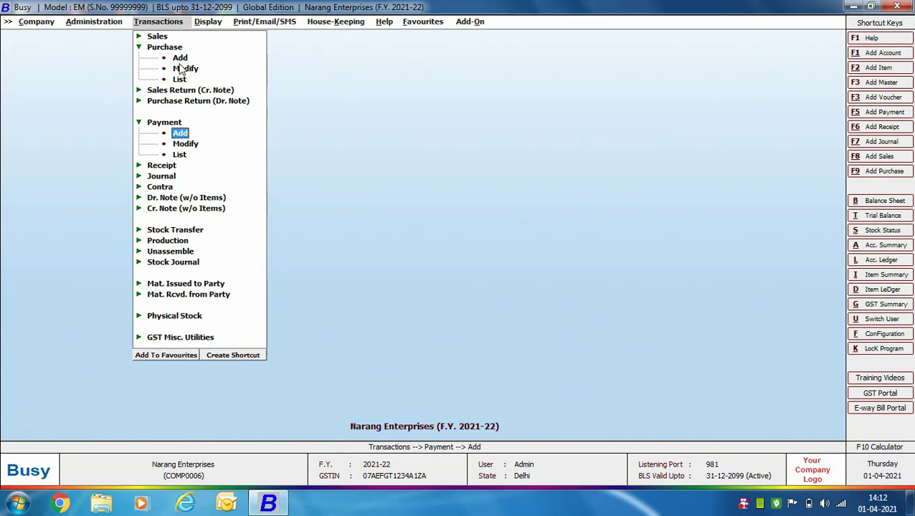
Add a purchase voucher in series Main dated 10-04-2021 with purchase type Import, checking the Import type's master settings
left_click(180, 58)
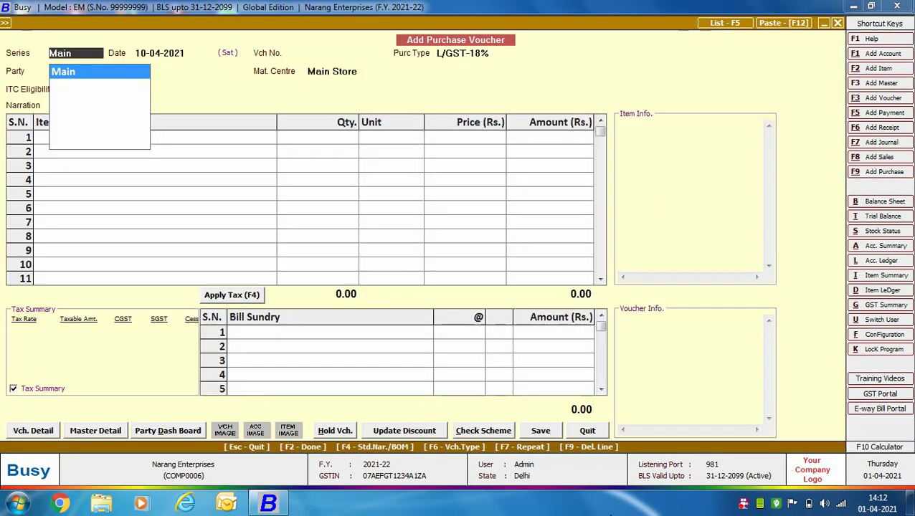
key("Return")
key("Return")
key("Return")
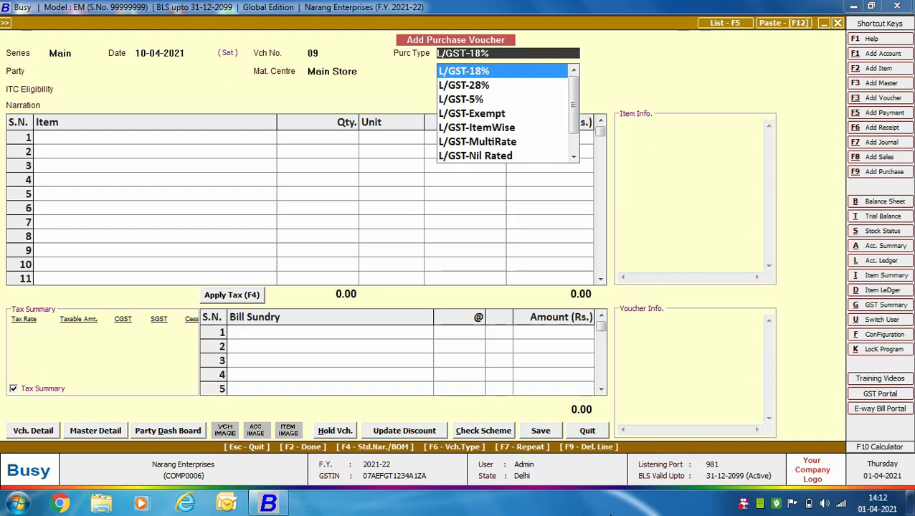
type("im")
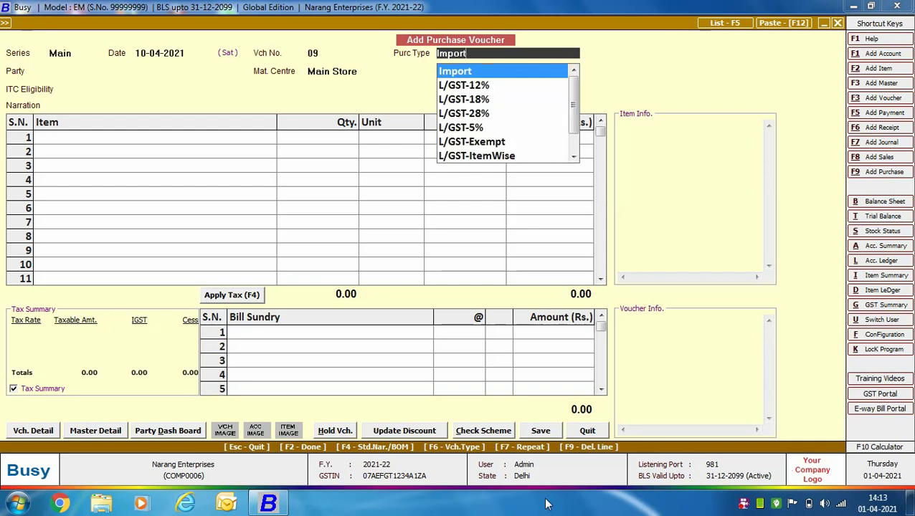
key("alt+m")
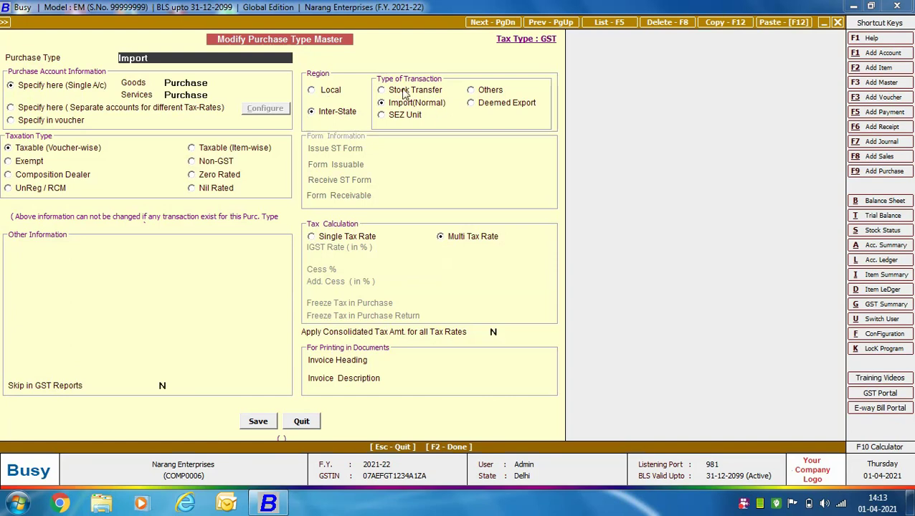
left_click(301, 420)
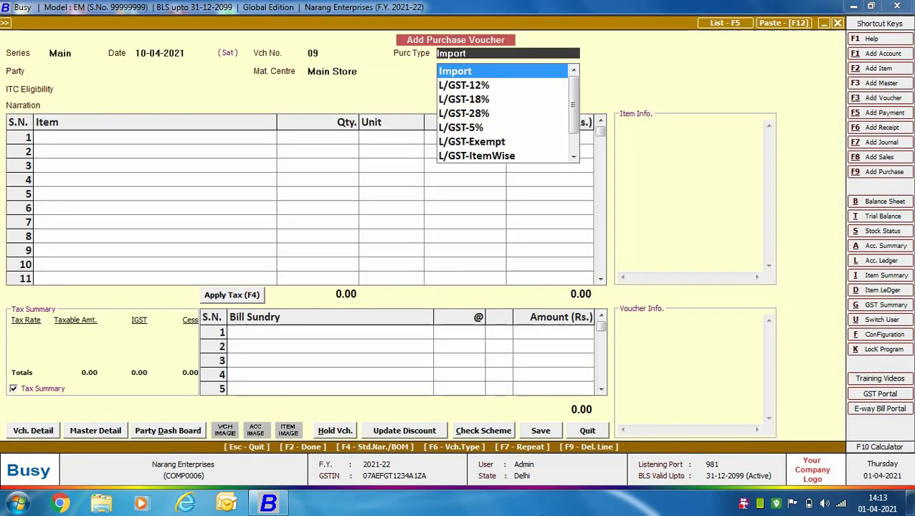
key("Return")
Set the import voucher's party to Bensons, material centre Main Store and ITC eligibility Input Goods/Services, leaving the narration blank
type("ben")
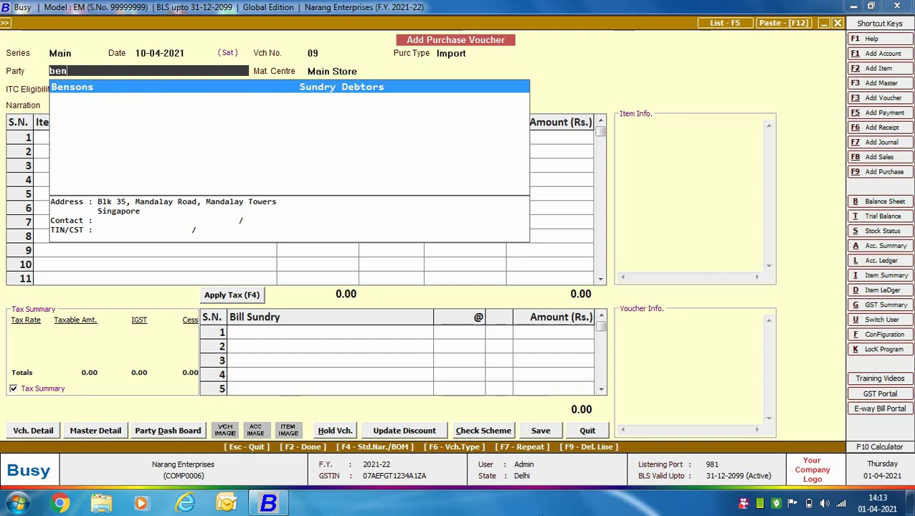
key("Return")
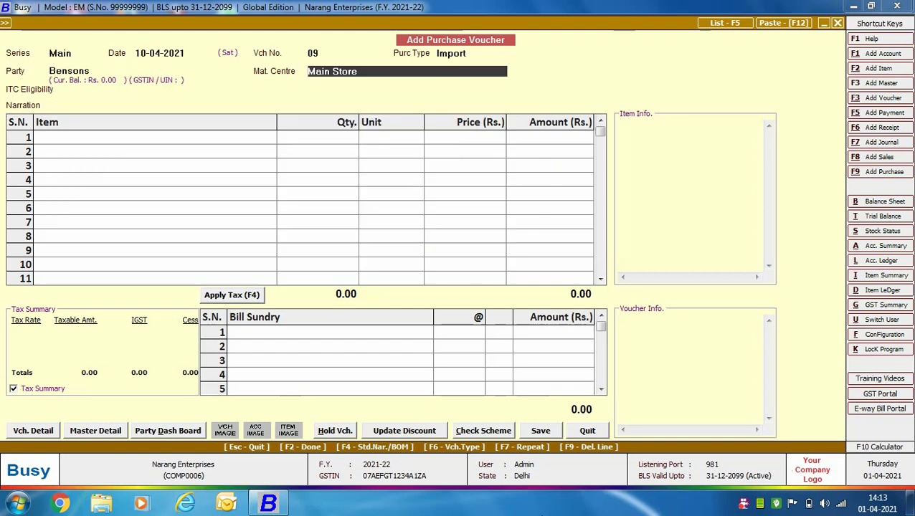
key("Return")
key("Return")
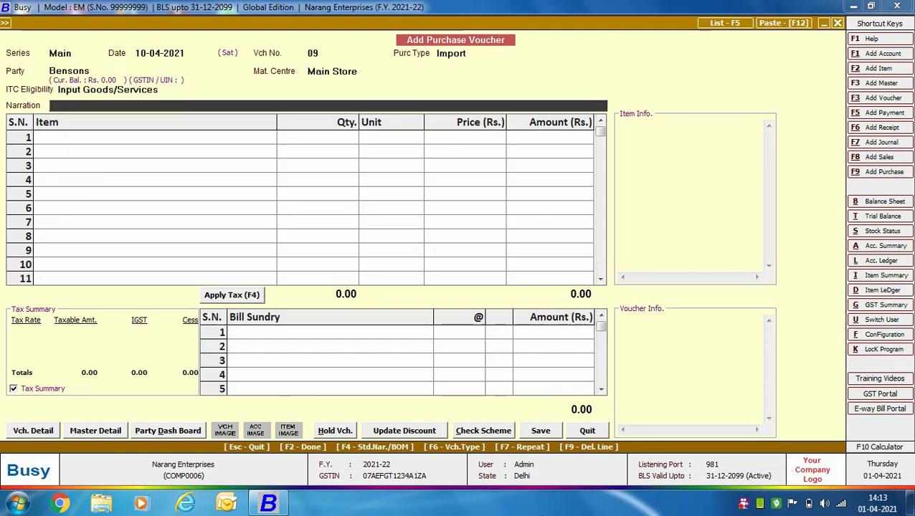
key("Return")
Enter 1,000 Pcs. of Bluetooth Earphones at Rs. 500 each as the import voucher's only item
key("Return")
type("1000")
key("Return")
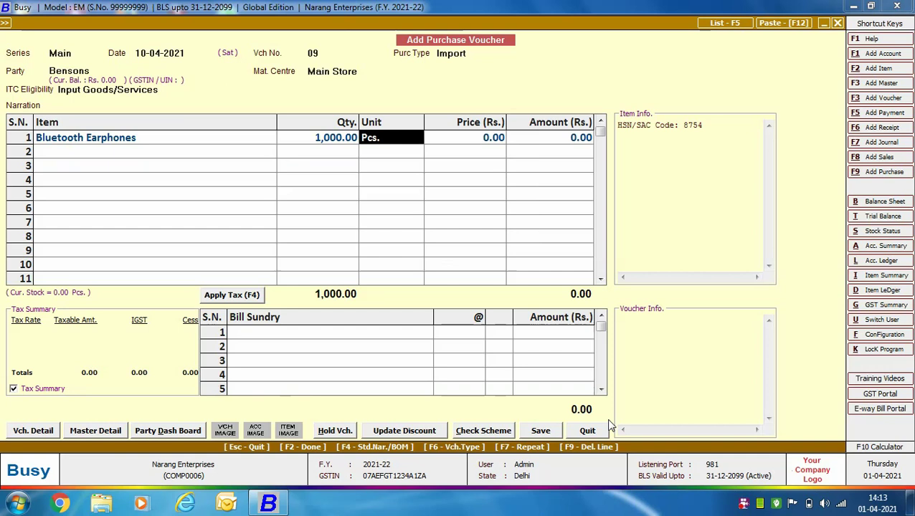
key("Return")
type("500")
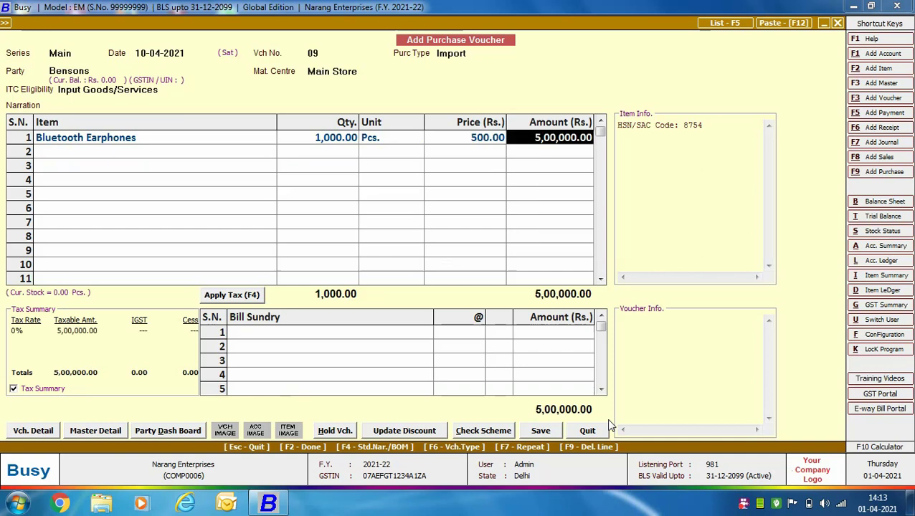
key("Return")
key("Return")
Add the Custom Duty bill sundry with an amount of Rs. 10,000, checking its master settings
type("cu")
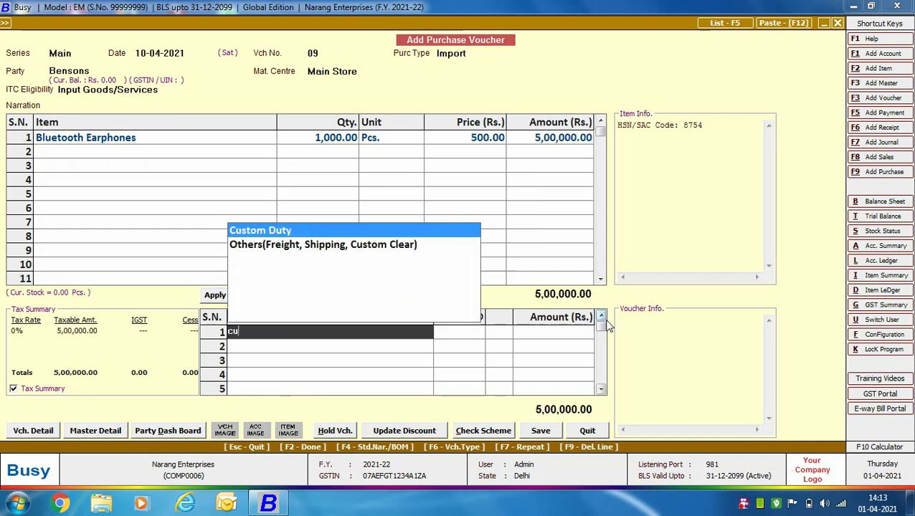
key("Return")
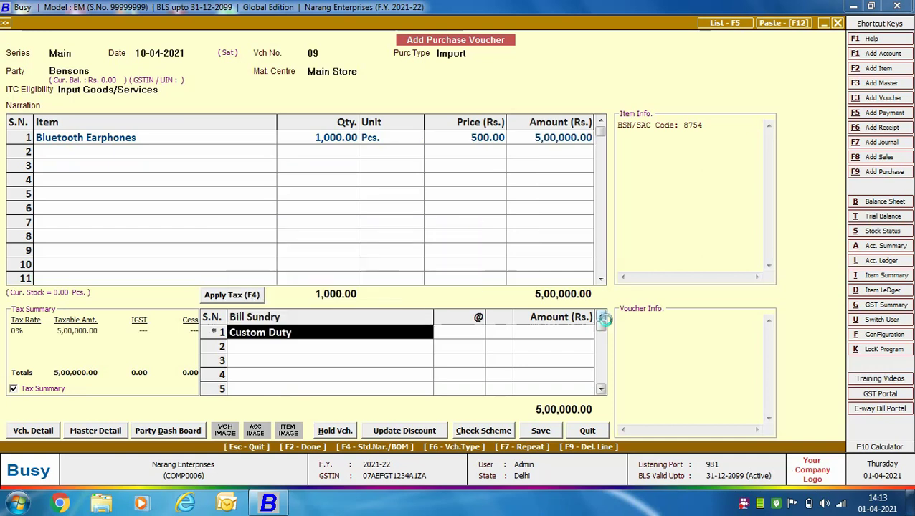
key("ctrl+Return")
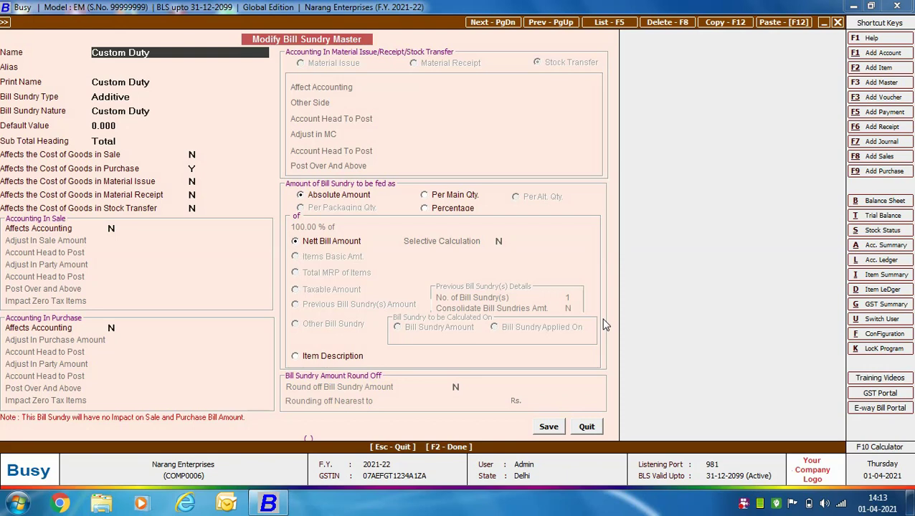
left_click(594, 429)
key("Return")
type("10000")
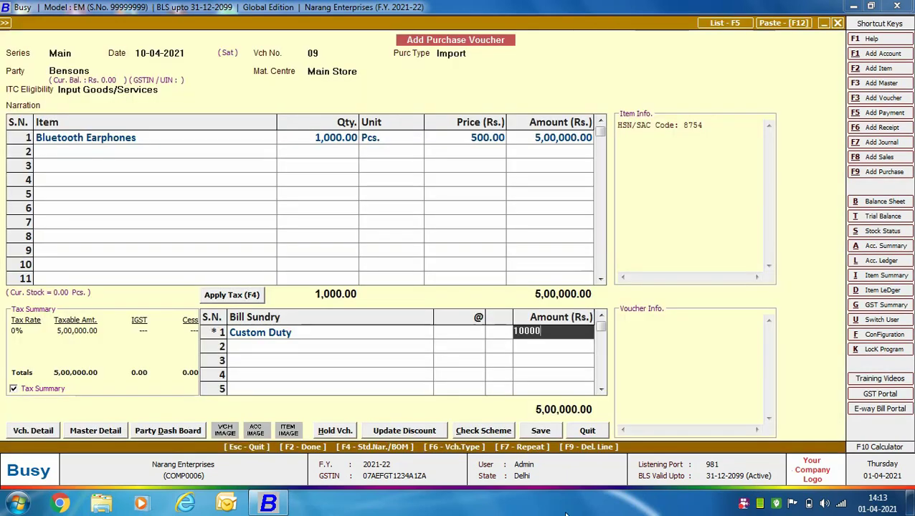
key("Return")
Add the Others(Freight, Shipping, Custom Clear) bill sundry with an amount of Rs. 12,000, checking its master settings
type("oth")
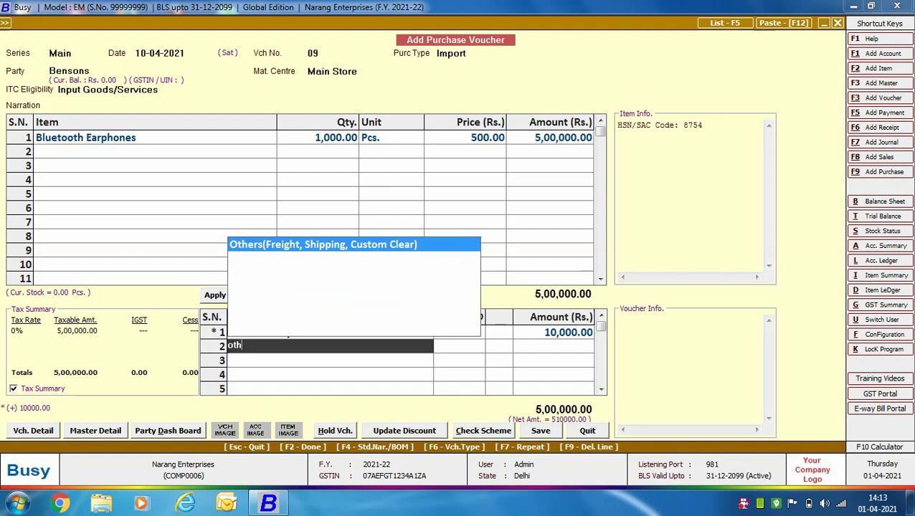
key("Return")
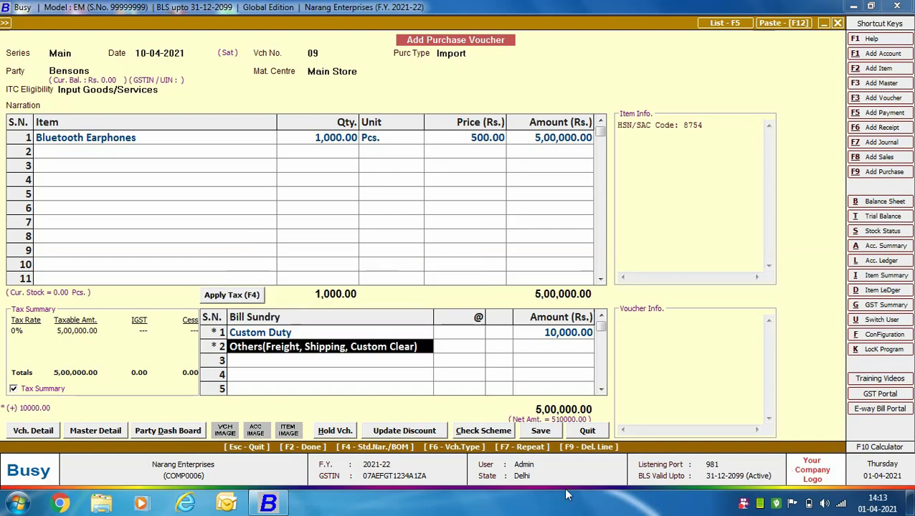
key("ctrl+Return")
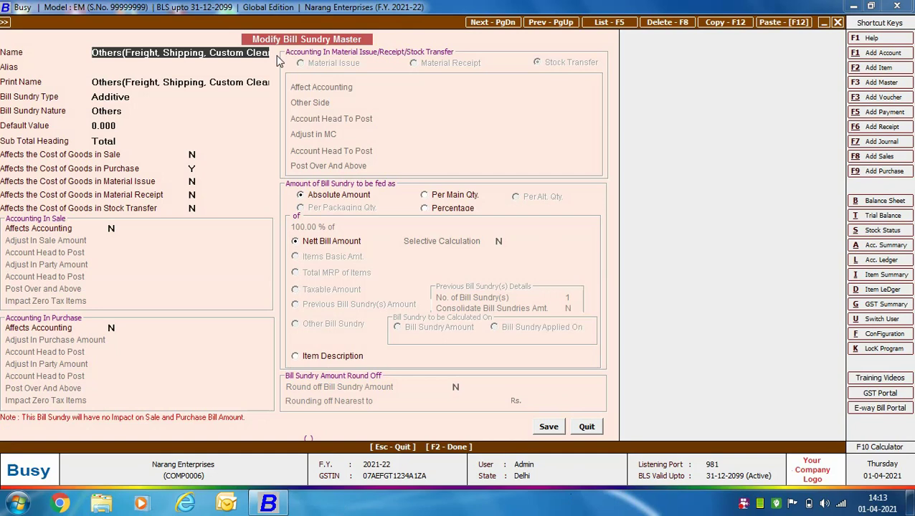
left_click(589, 429)
key("Return")
type("12000")
key("Return")
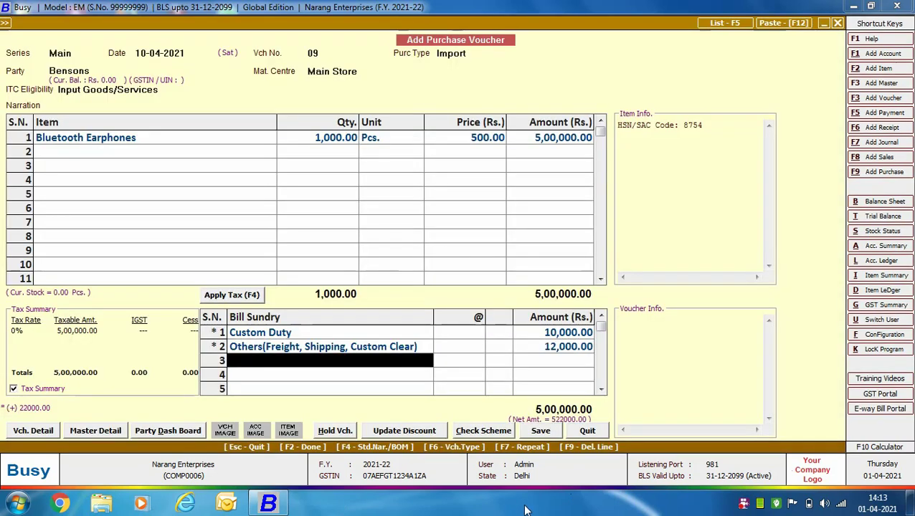
Add the IGST-Import/SEZ bill sundry at 28%, checking the purchase accounting settings in its master
type("i")
key("Down")
key("Down")
key("Down")
key("Down")
key("Down")
key("Return")
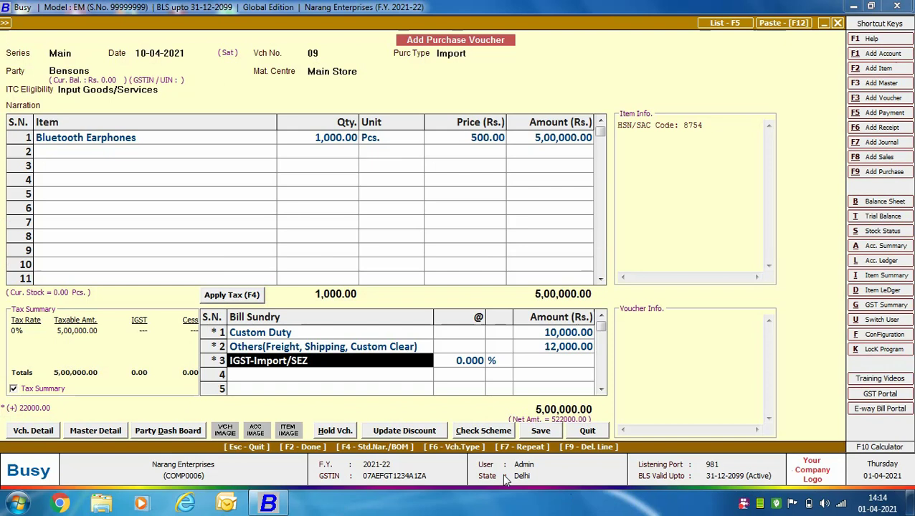
key("ctrl+F3")
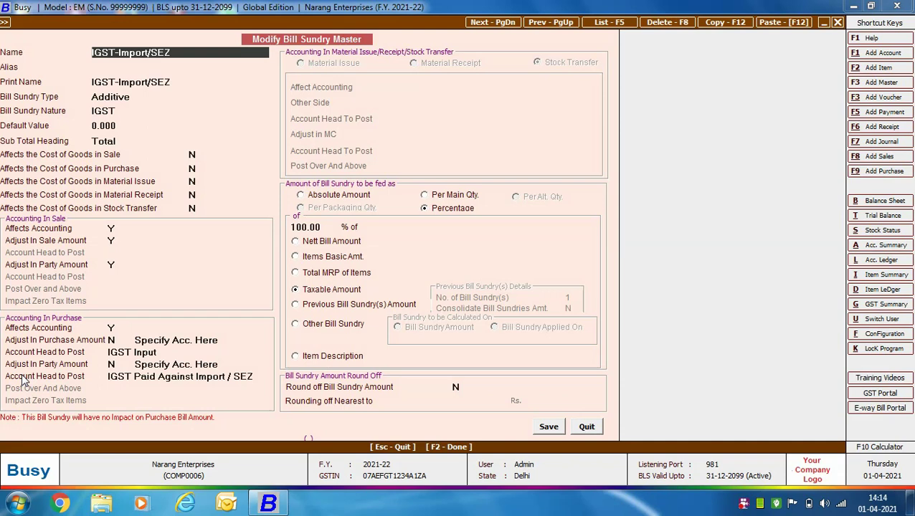
left_click(595, 429)
type("28")
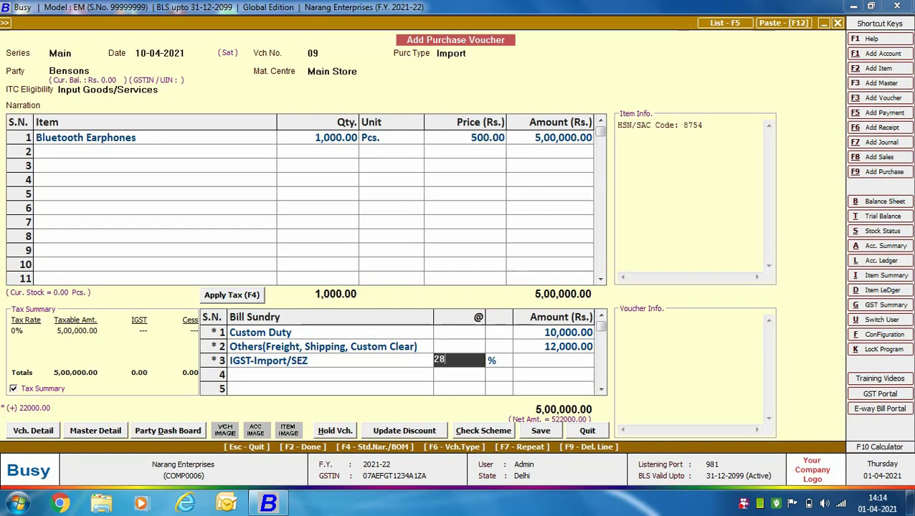
key("Return")
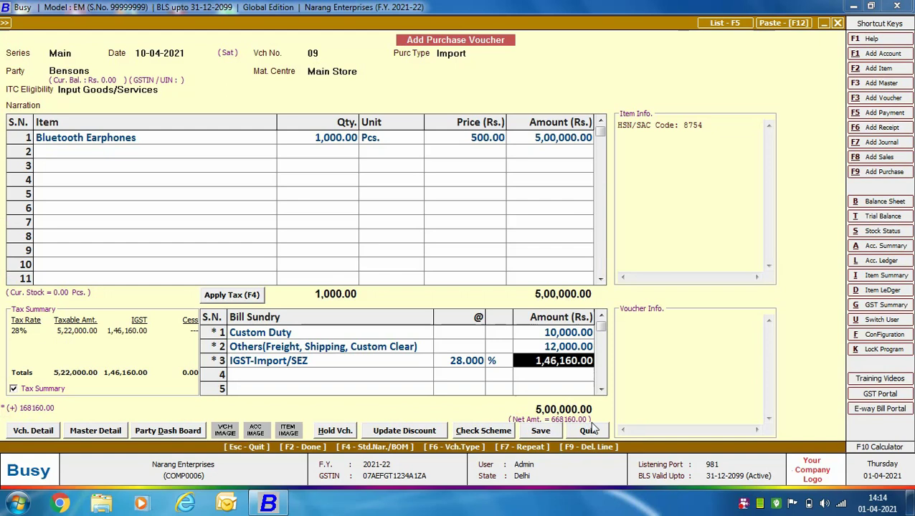
Start saving the import voucher and enter purchase bill number 670098, bill date 10-04-2021 and port code INB995 in the GST reporting details
left_click(536, 432)
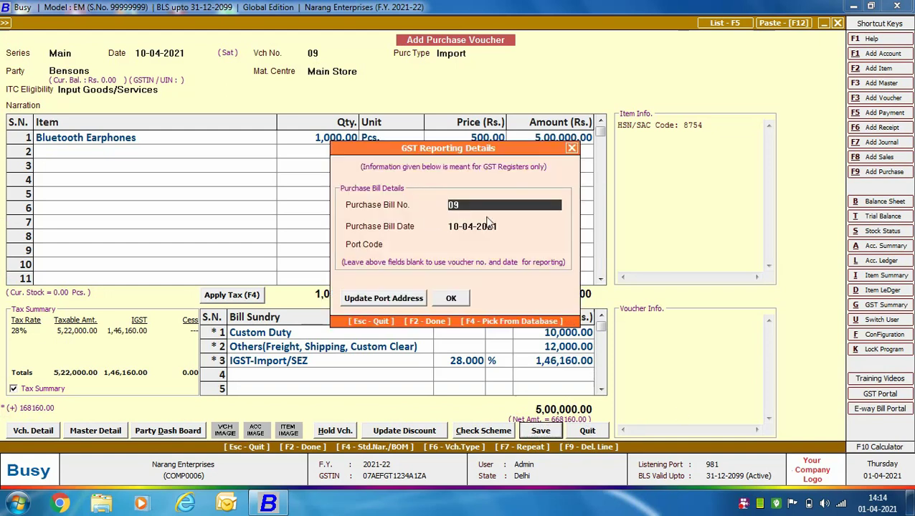
type("670098")
key("Return")
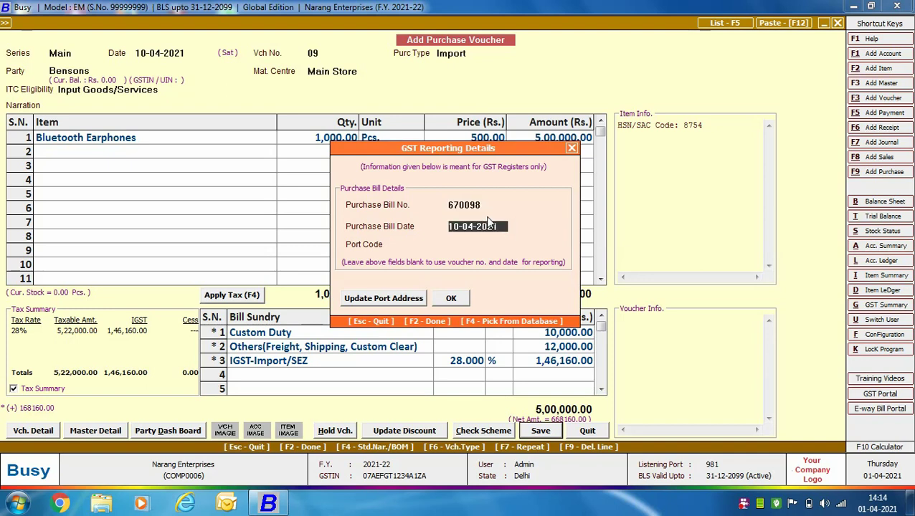
key("Return")
type("INB995")
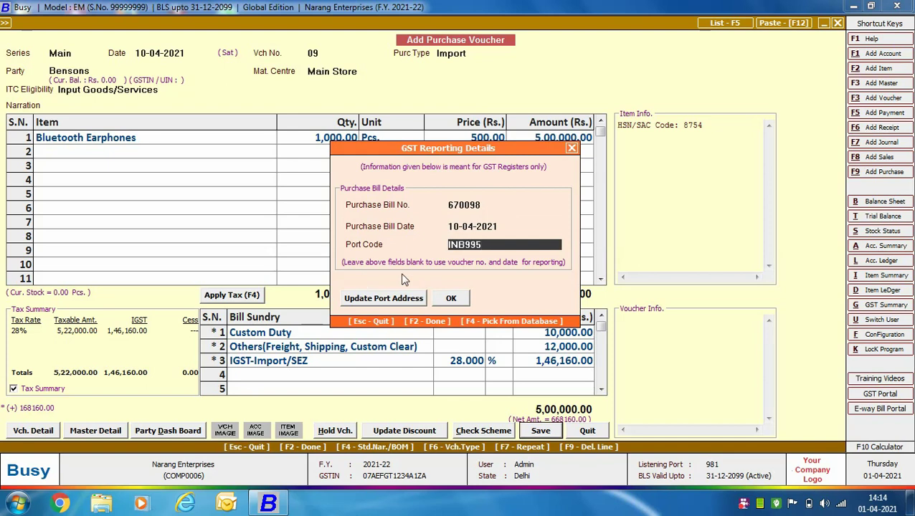
Check the port address details for INB995, then accept the GST reporting details and finish saving the import voucher
left_click(400, 297)
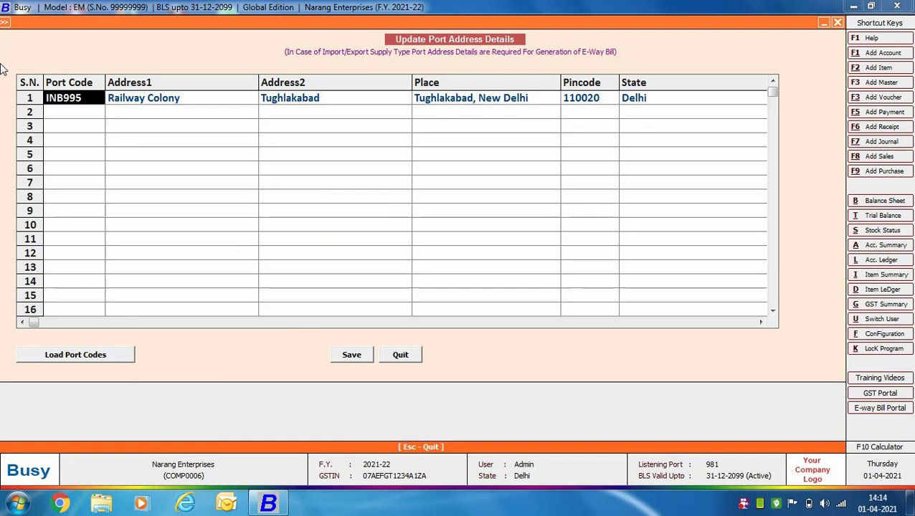
left_click(400, 354)
left_click(461, 296)
left_click(456, 342)
left_click(448, 276)
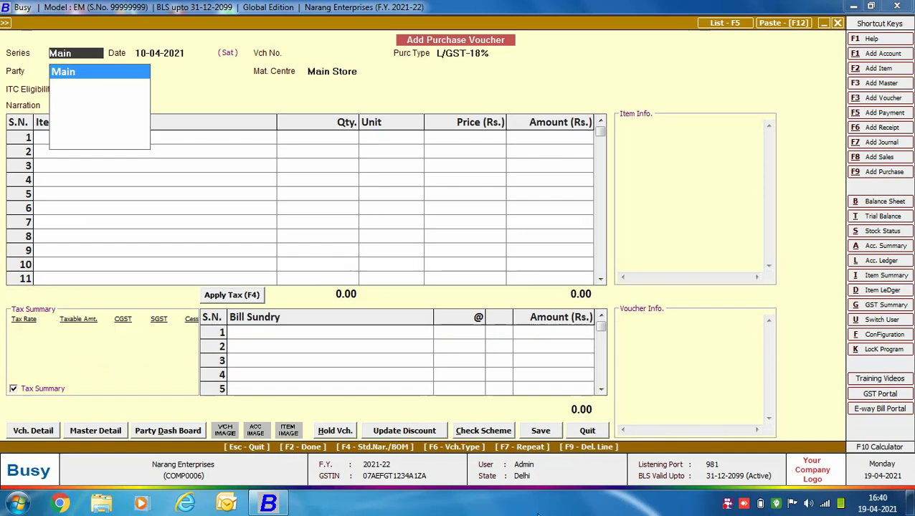
Start a new purchase voucher in series Main dated 10-04-2021 with purchase type SEZ, checking the SEZ type's master settings
key("Return")
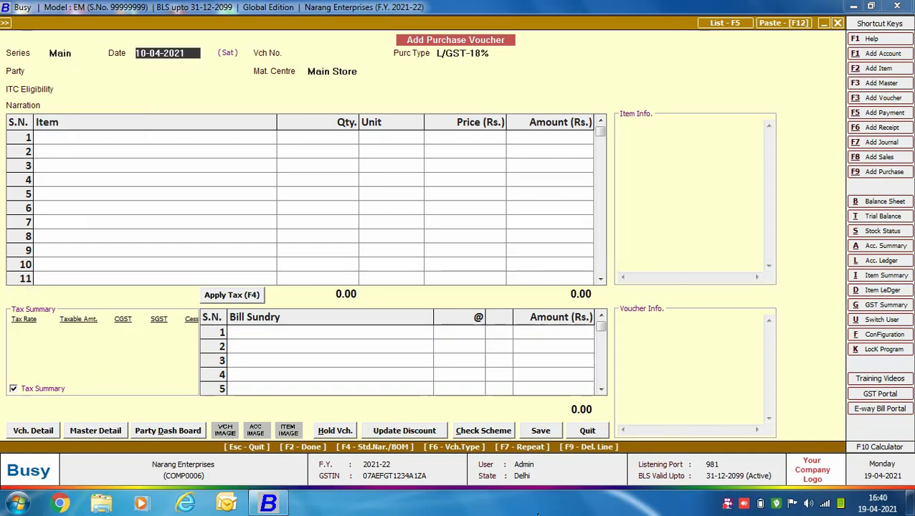
key("Return")
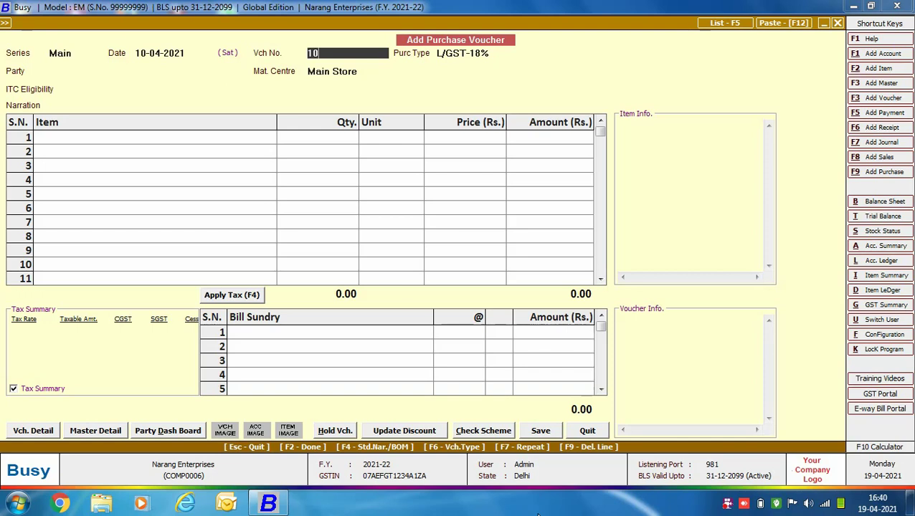
key("Return")
type("SEZ")
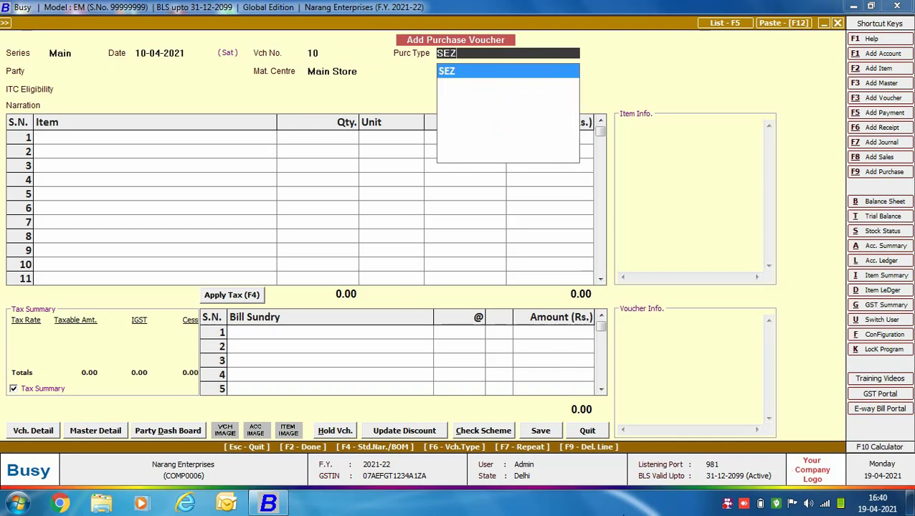
key("alt+m")
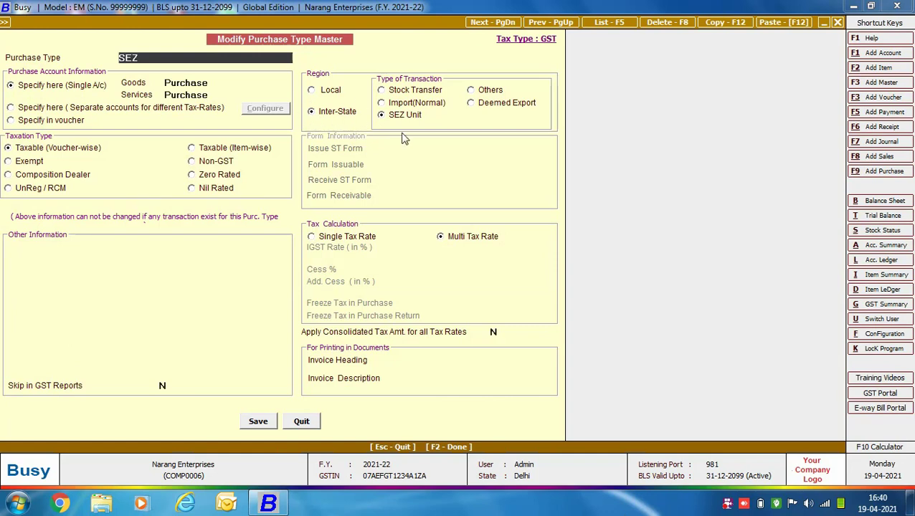
left_click(302, 422)
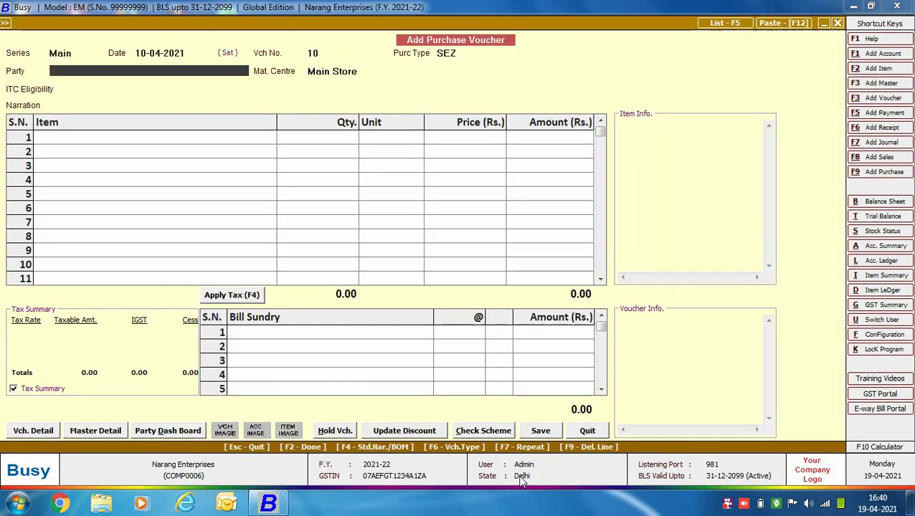
Set the SEZ voucher's party to Madan Ceramics, material centre Main Store and ITC eligibility Input Goods/Services
type("mad")
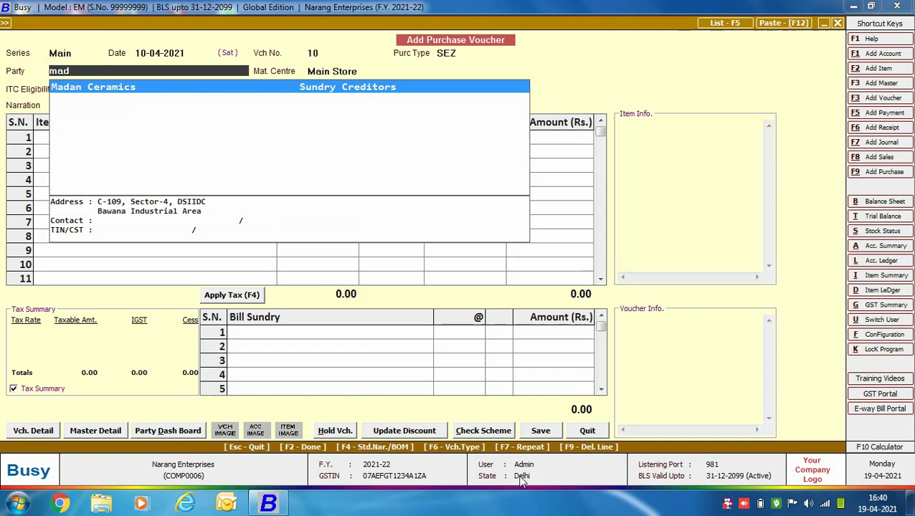
key("Return")
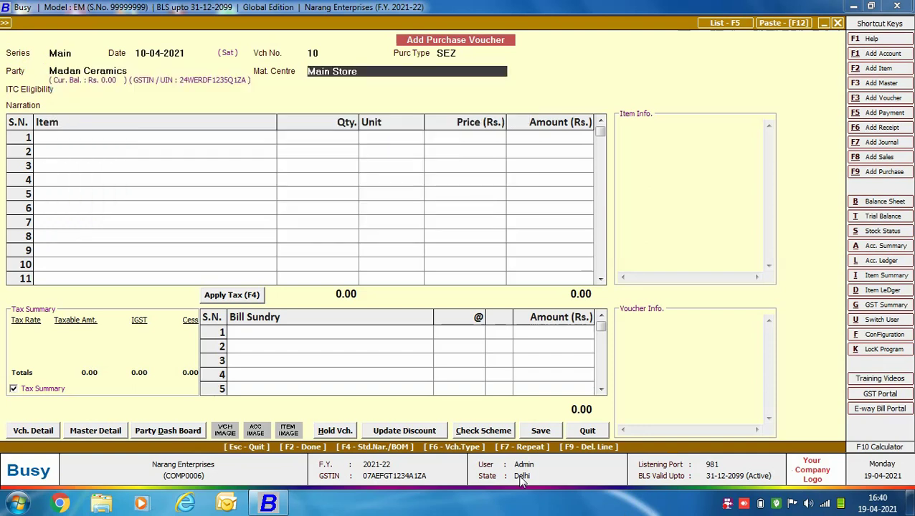
key("Return")
key("Return")
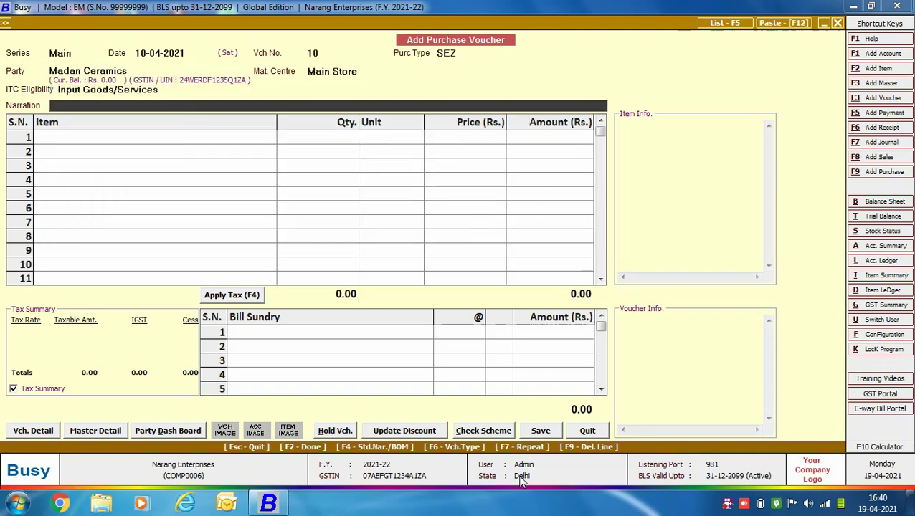
Add 1,000 Box of Vitrified Floor Tiles at a price of Rs. 480 to the SEZ purchase voucher
key("Return")
key("Return")
type("1000")
key("Return")
key("Return")
type("480")
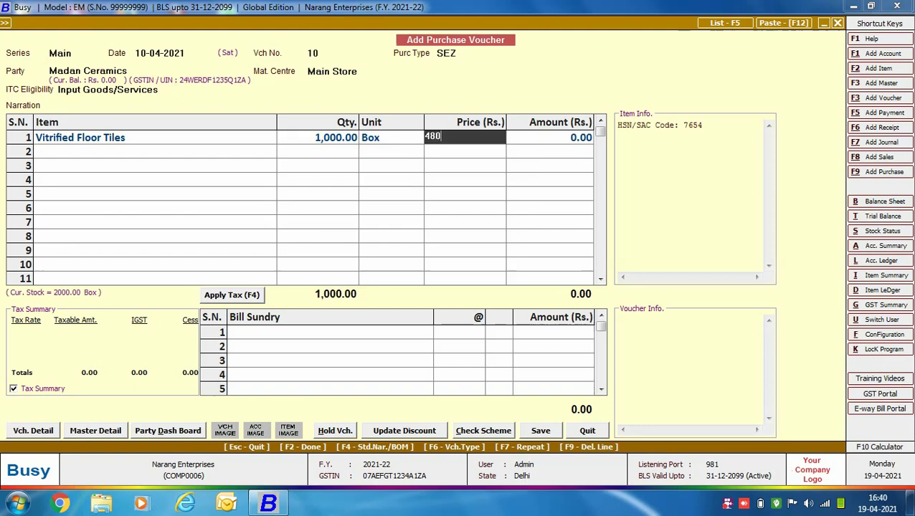
key("Return")
Apply the IGST-Import/SEZ bill sundry at 28% to the voucher
key("Return")
type("igst")
key("Down")
key("Down")
key("Down")
key("Down")
key("Down")
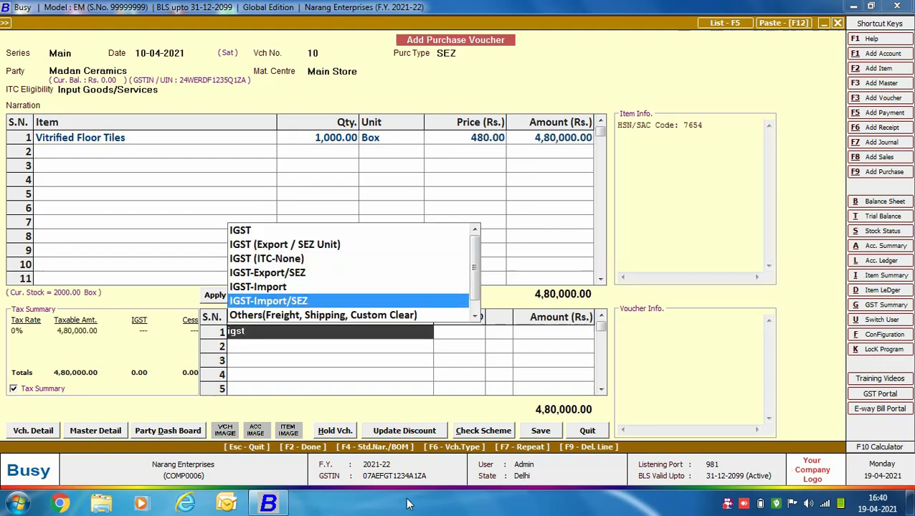
key("Return")
type("28")
key("Return")
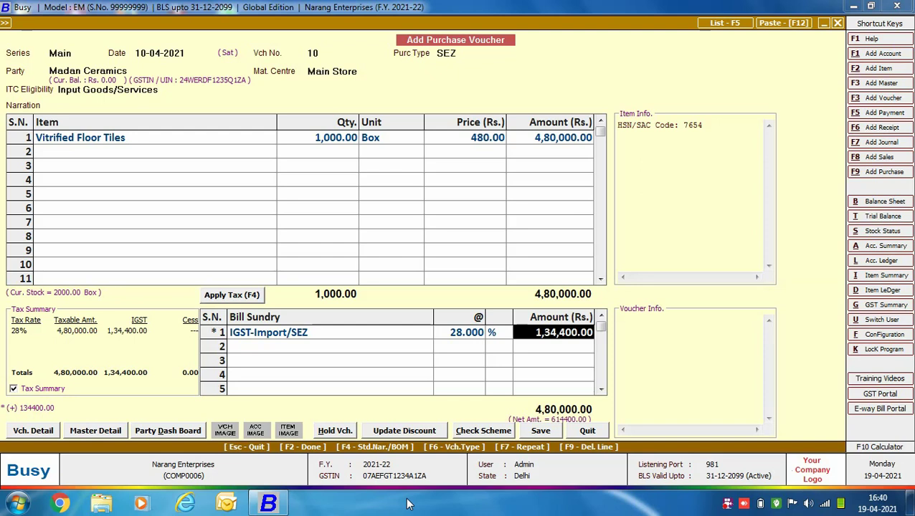
Start saving the SEZ voucher and enter purchase bill number 9810712, bill date 10-04-2021 and port code INB995 in the GST reporting details
key("F2")
type("9810712")
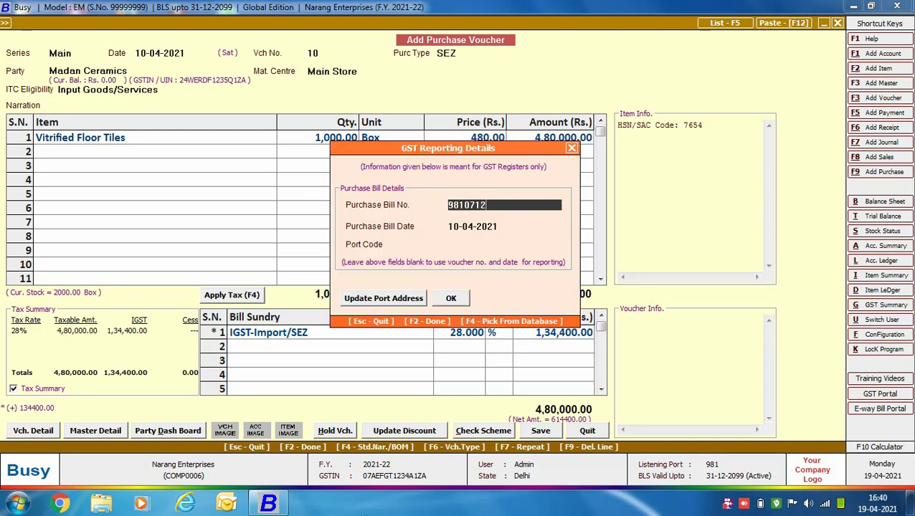
key("Return")
key("Return")
type("IN5995")
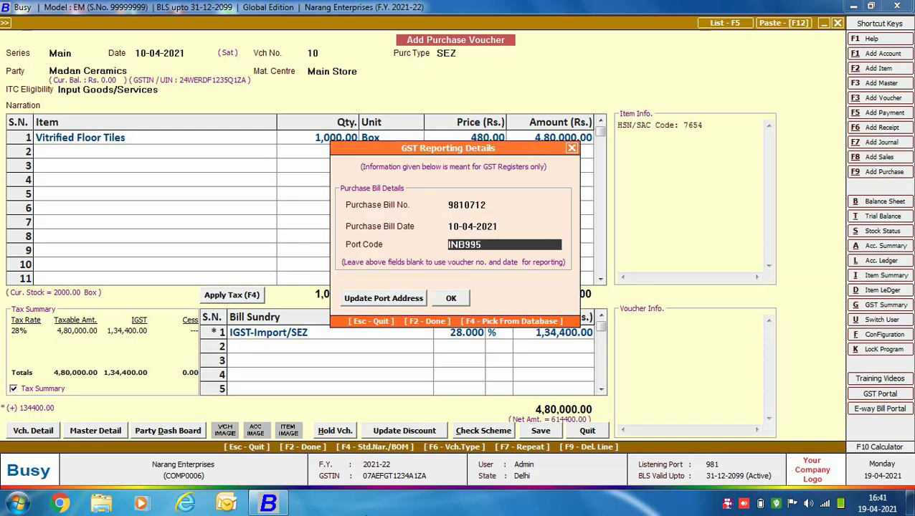
key("Return")
key("Return")
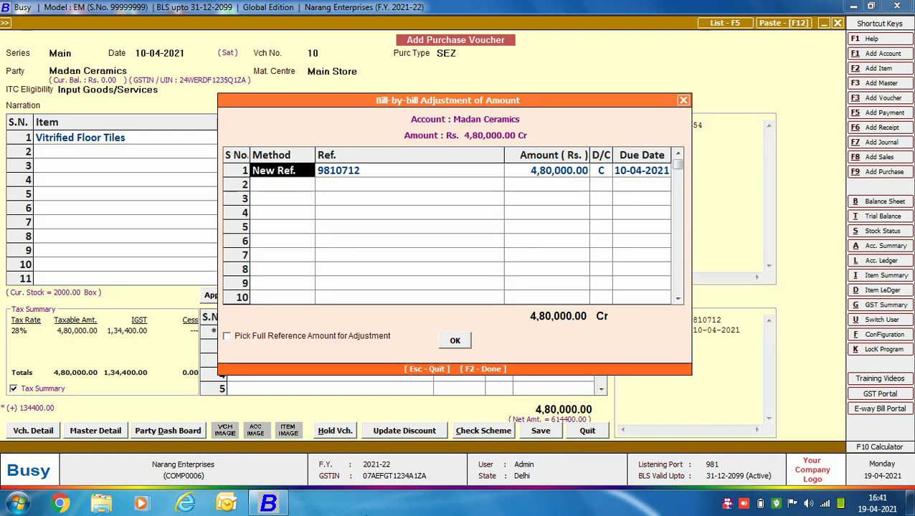
Accept the new bill reference and transport details, save the SEZ voucher, and close purchase voucher entry
key("F2")
left_click(444, 277)
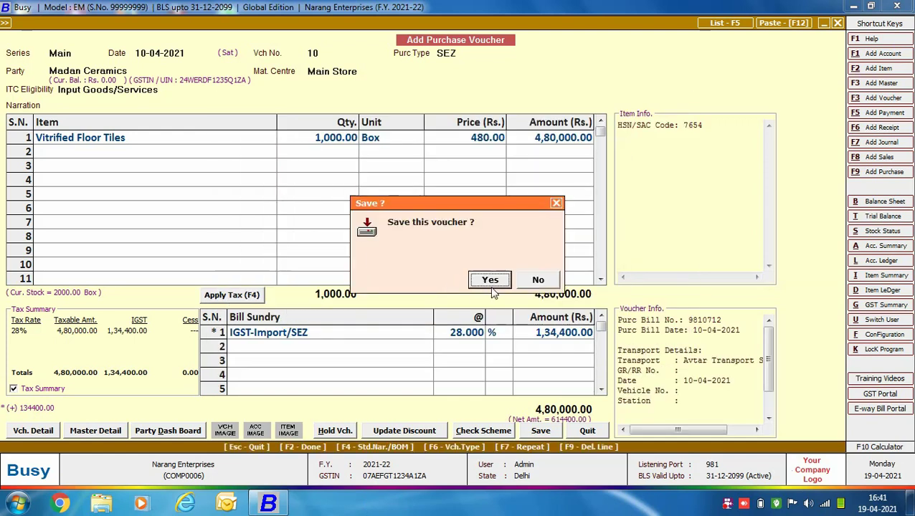
left_click(491, 286)
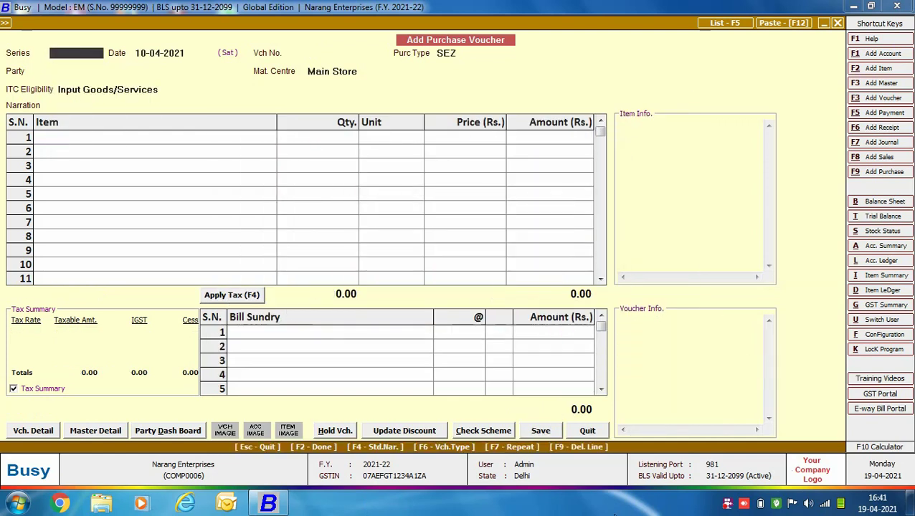
key("Escape")
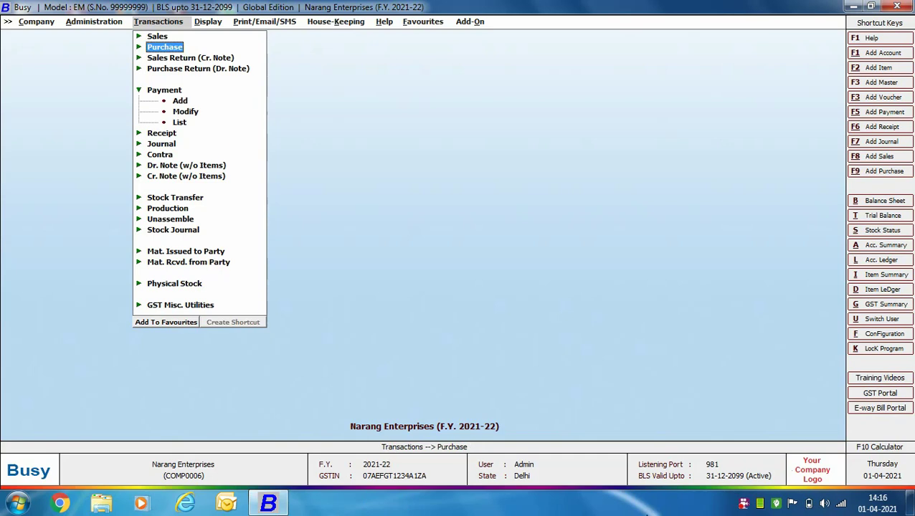
key("Escape")
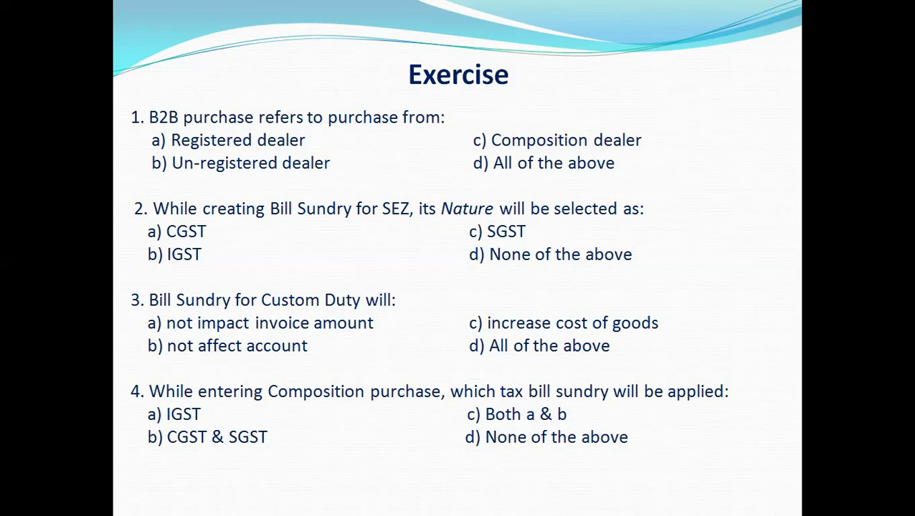
key("Right")
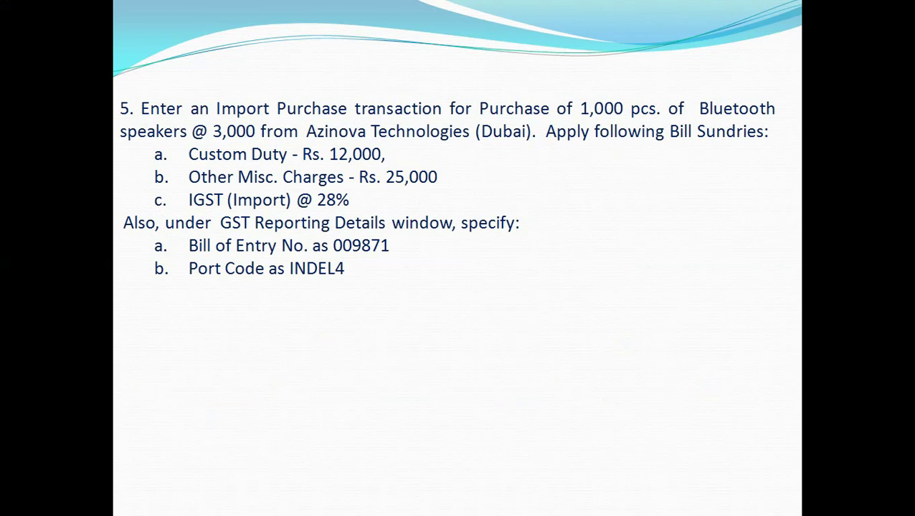
key("Right")
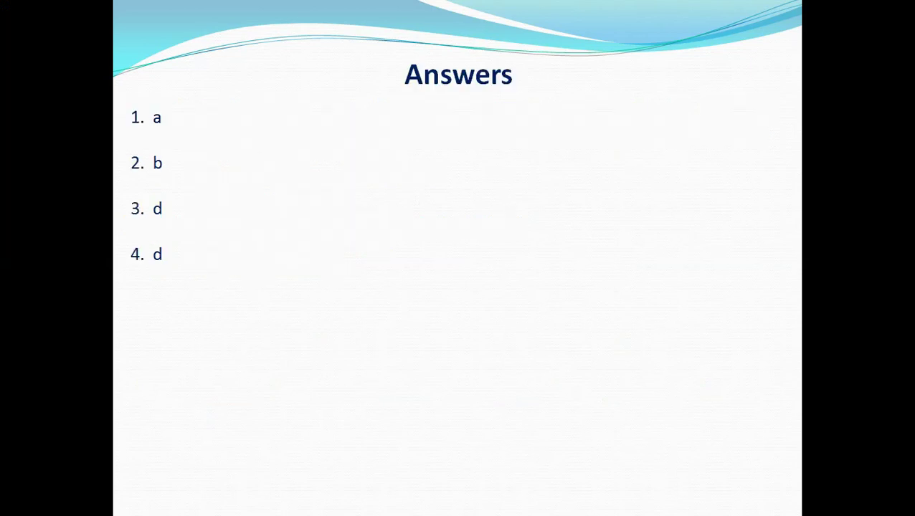